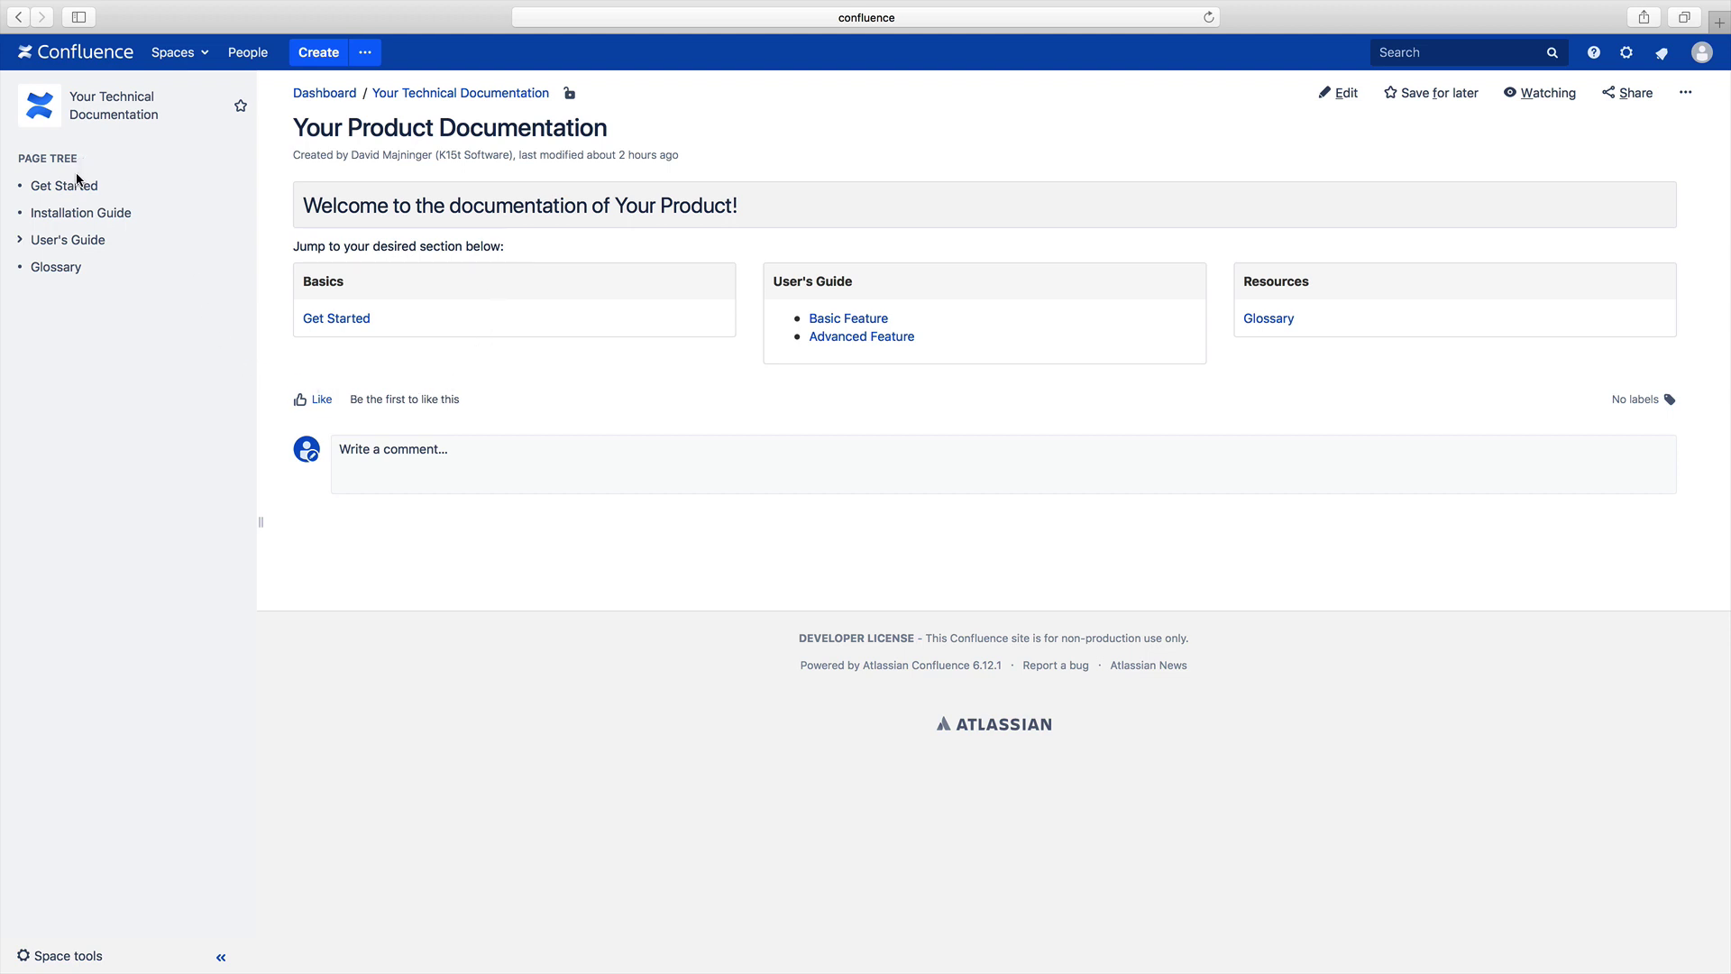
Step: Expand User's Guide in the page tree to show Basic Feature and Advanced Feature
click(21, 241)
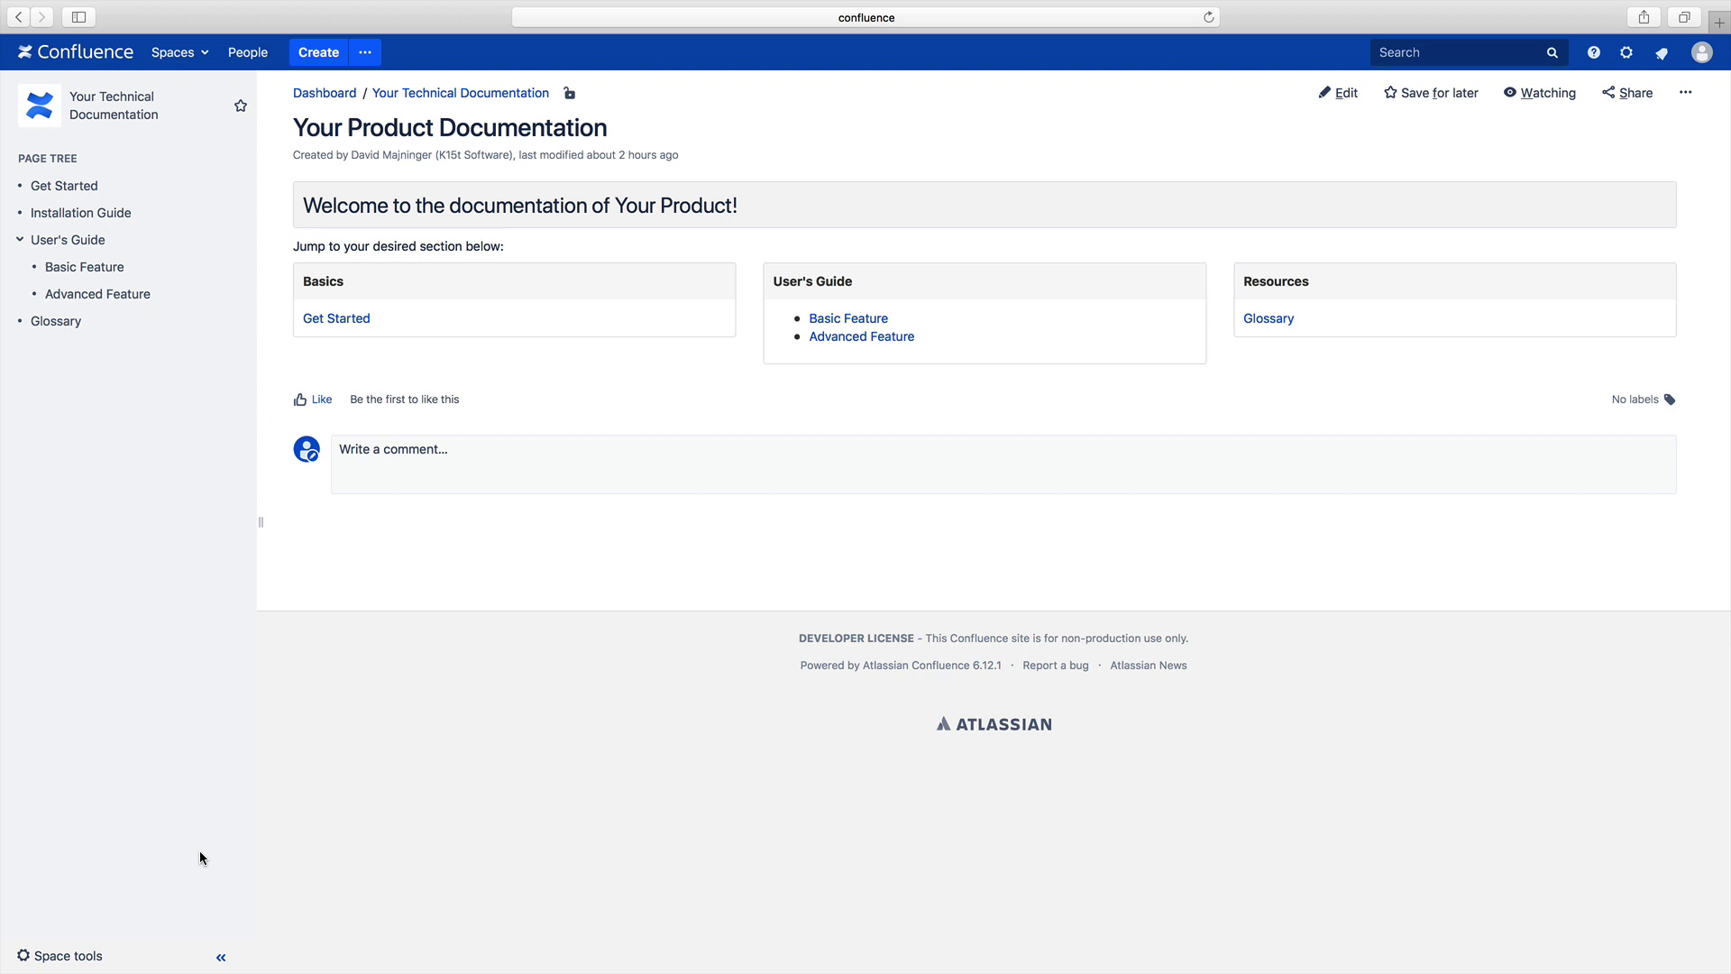
Step: In Scroll Versions, create version 1.0 described 'This is my first version.' coloured Cheeto orange
click(77, 957)
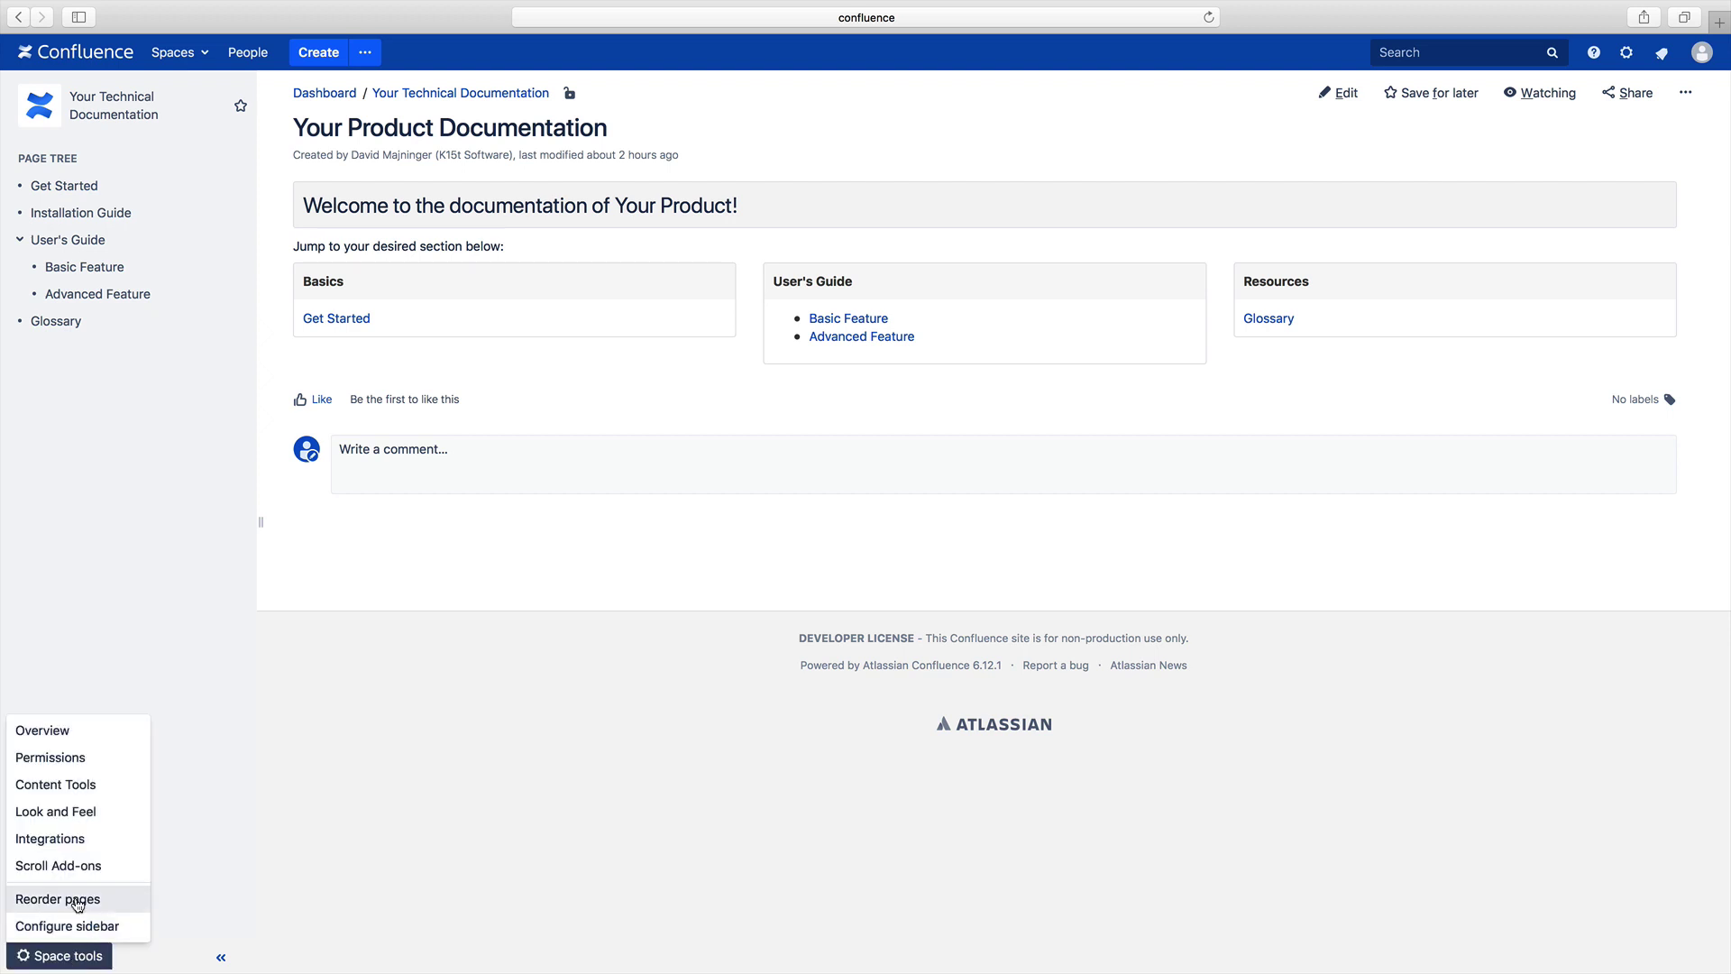
click(81, 867)
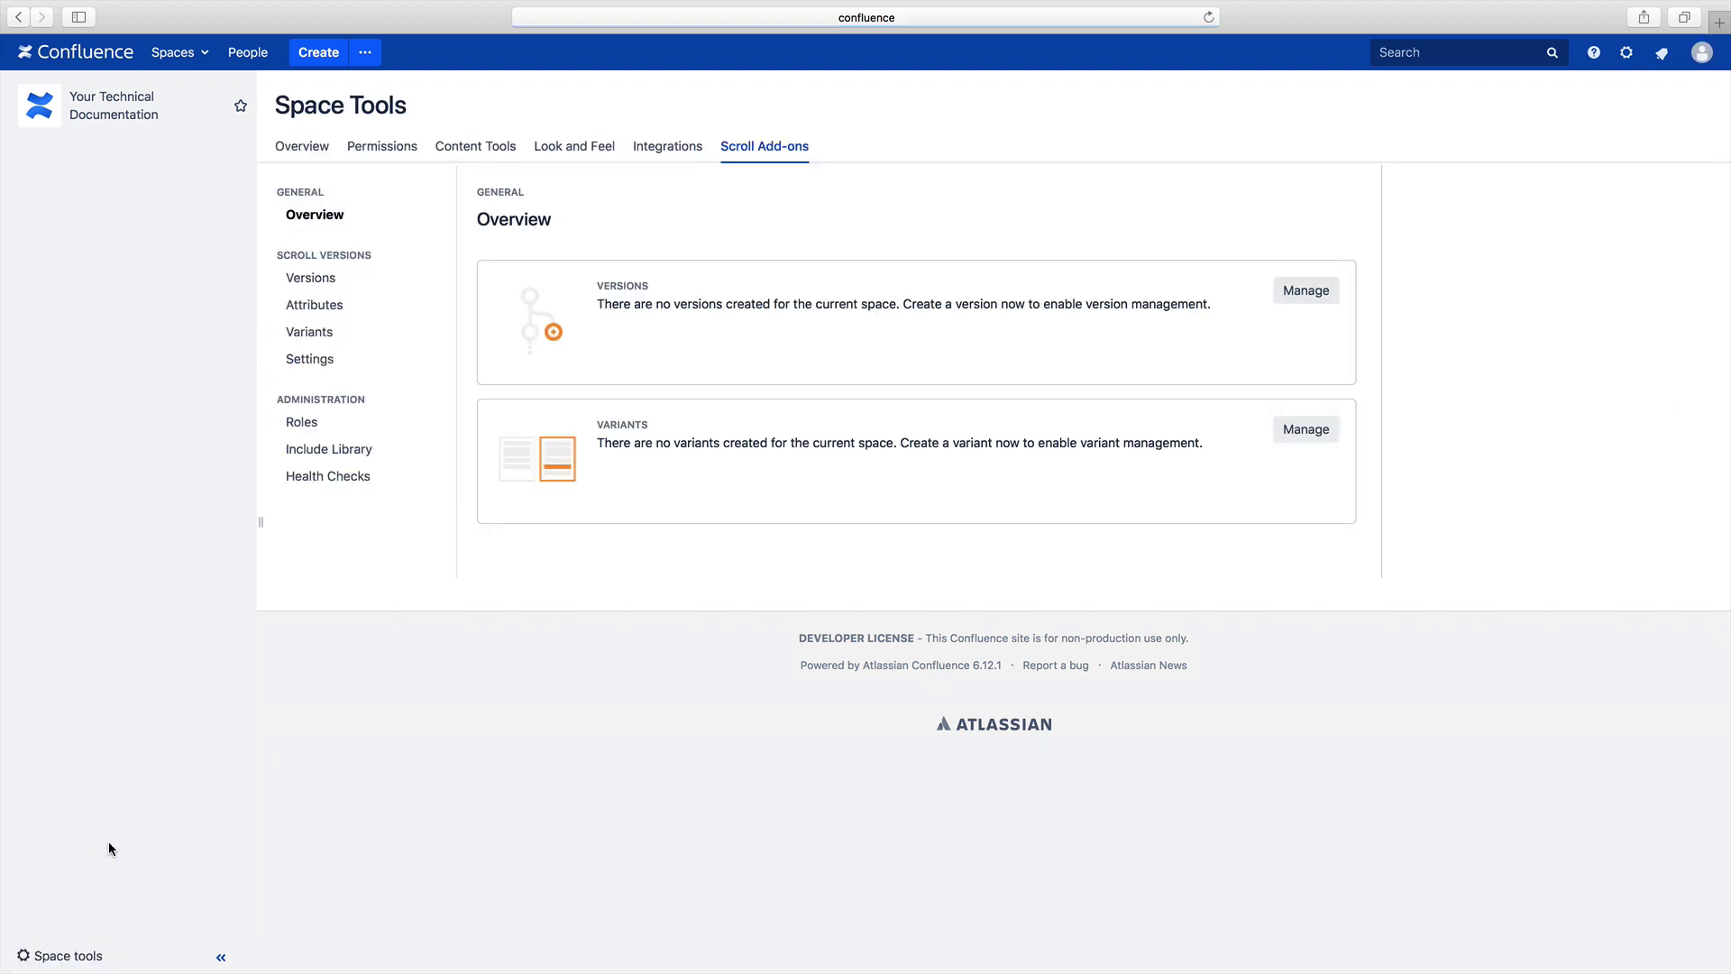
click(313, 285)
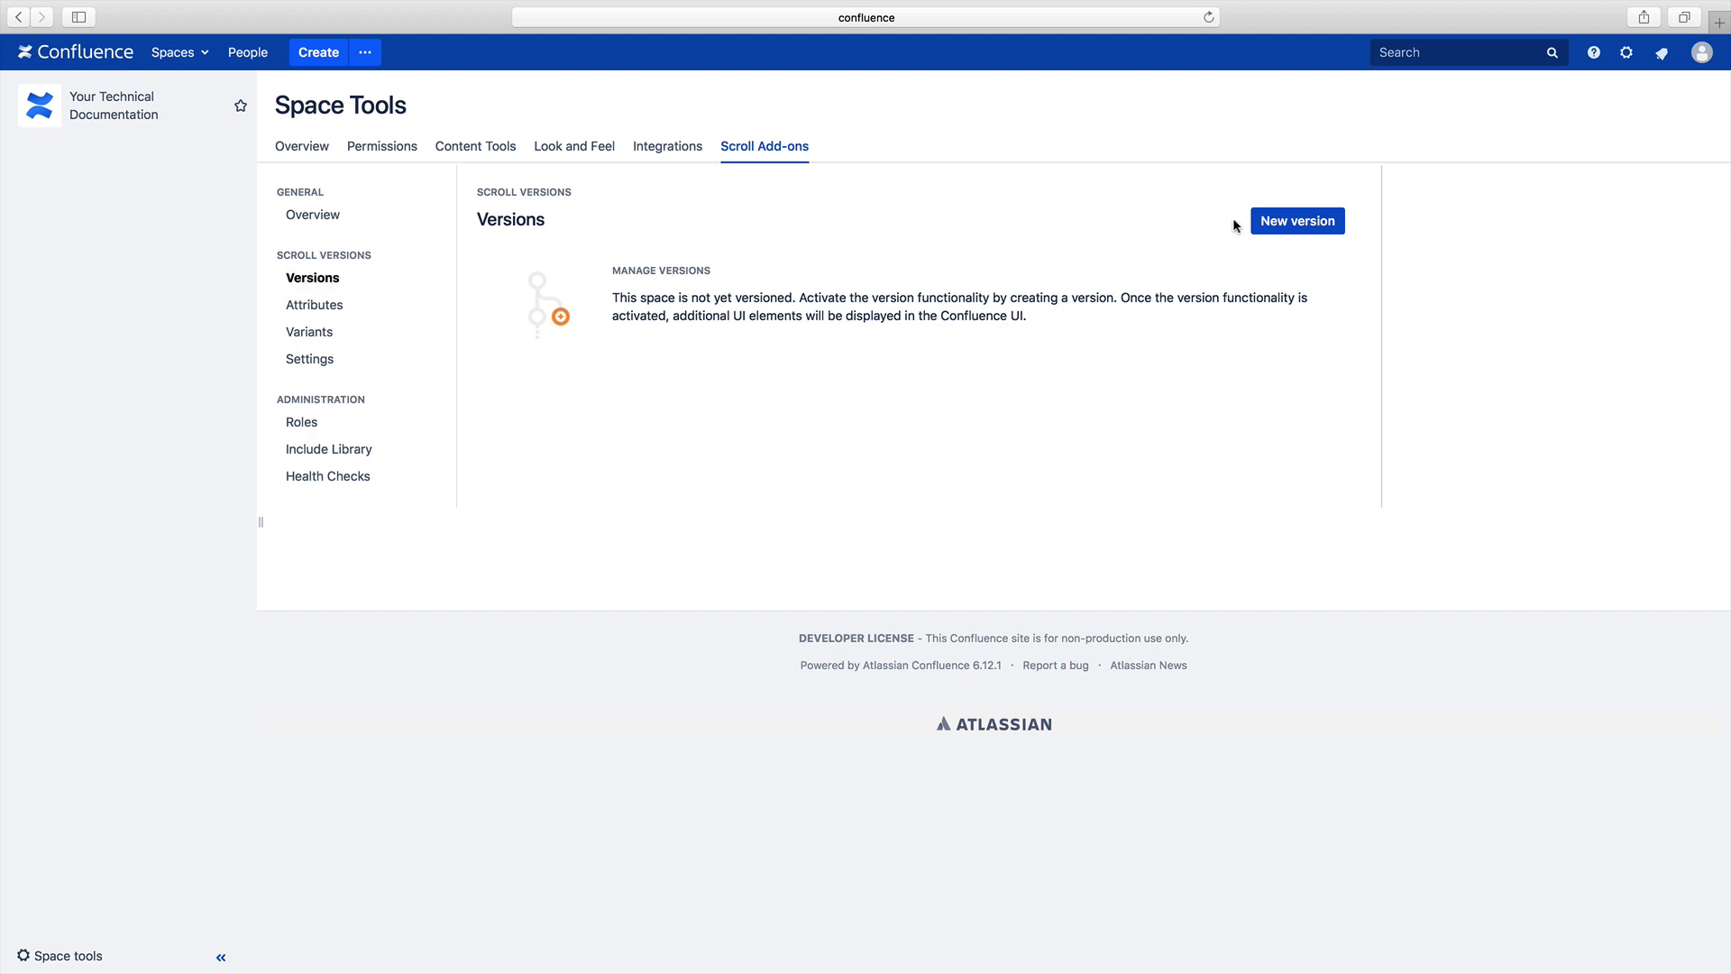
click(1298, 221)
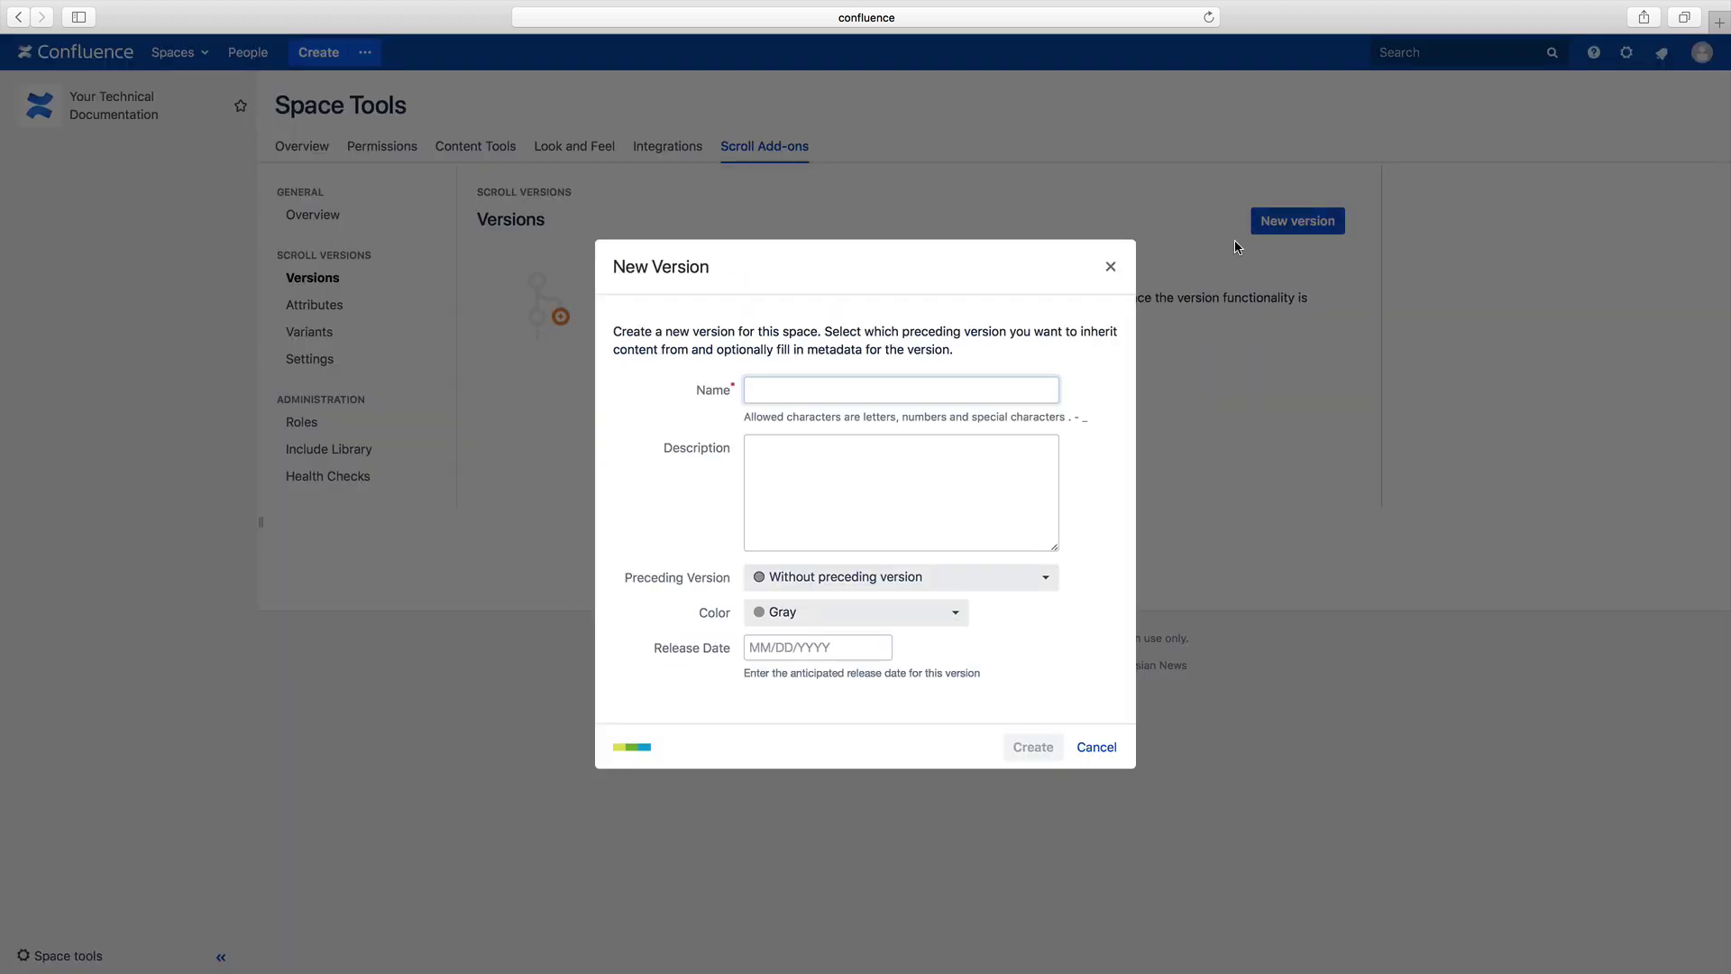
text(1.0)
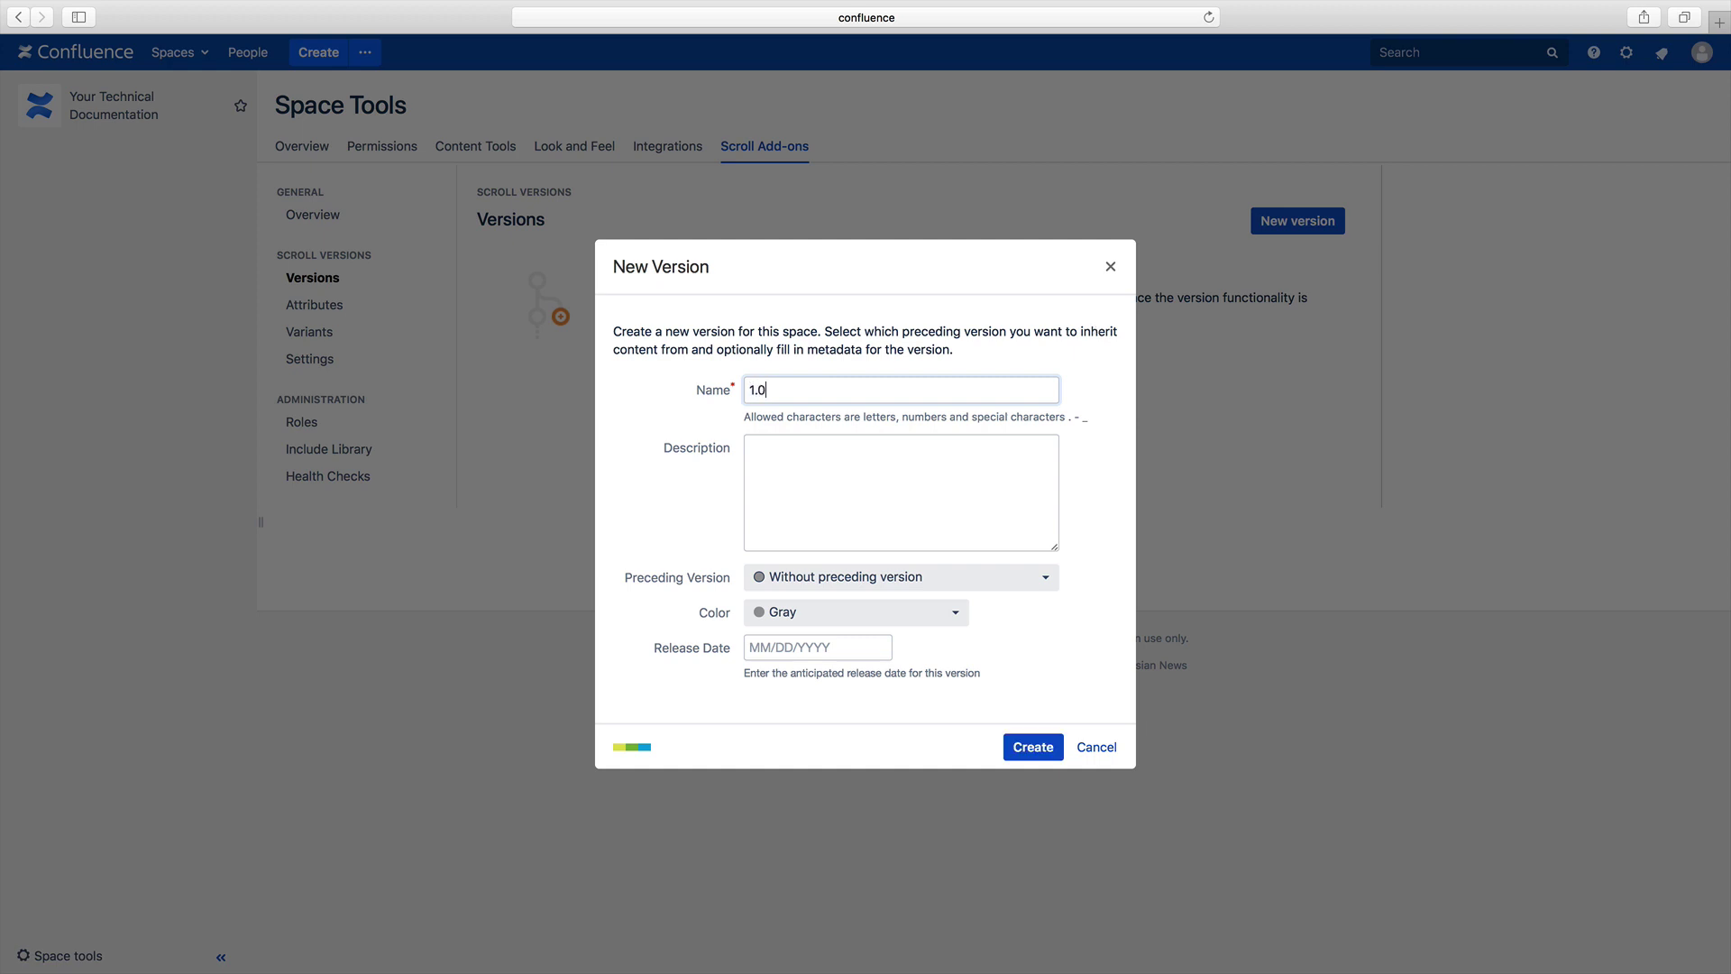
click(750, 447)
text(This is my f)
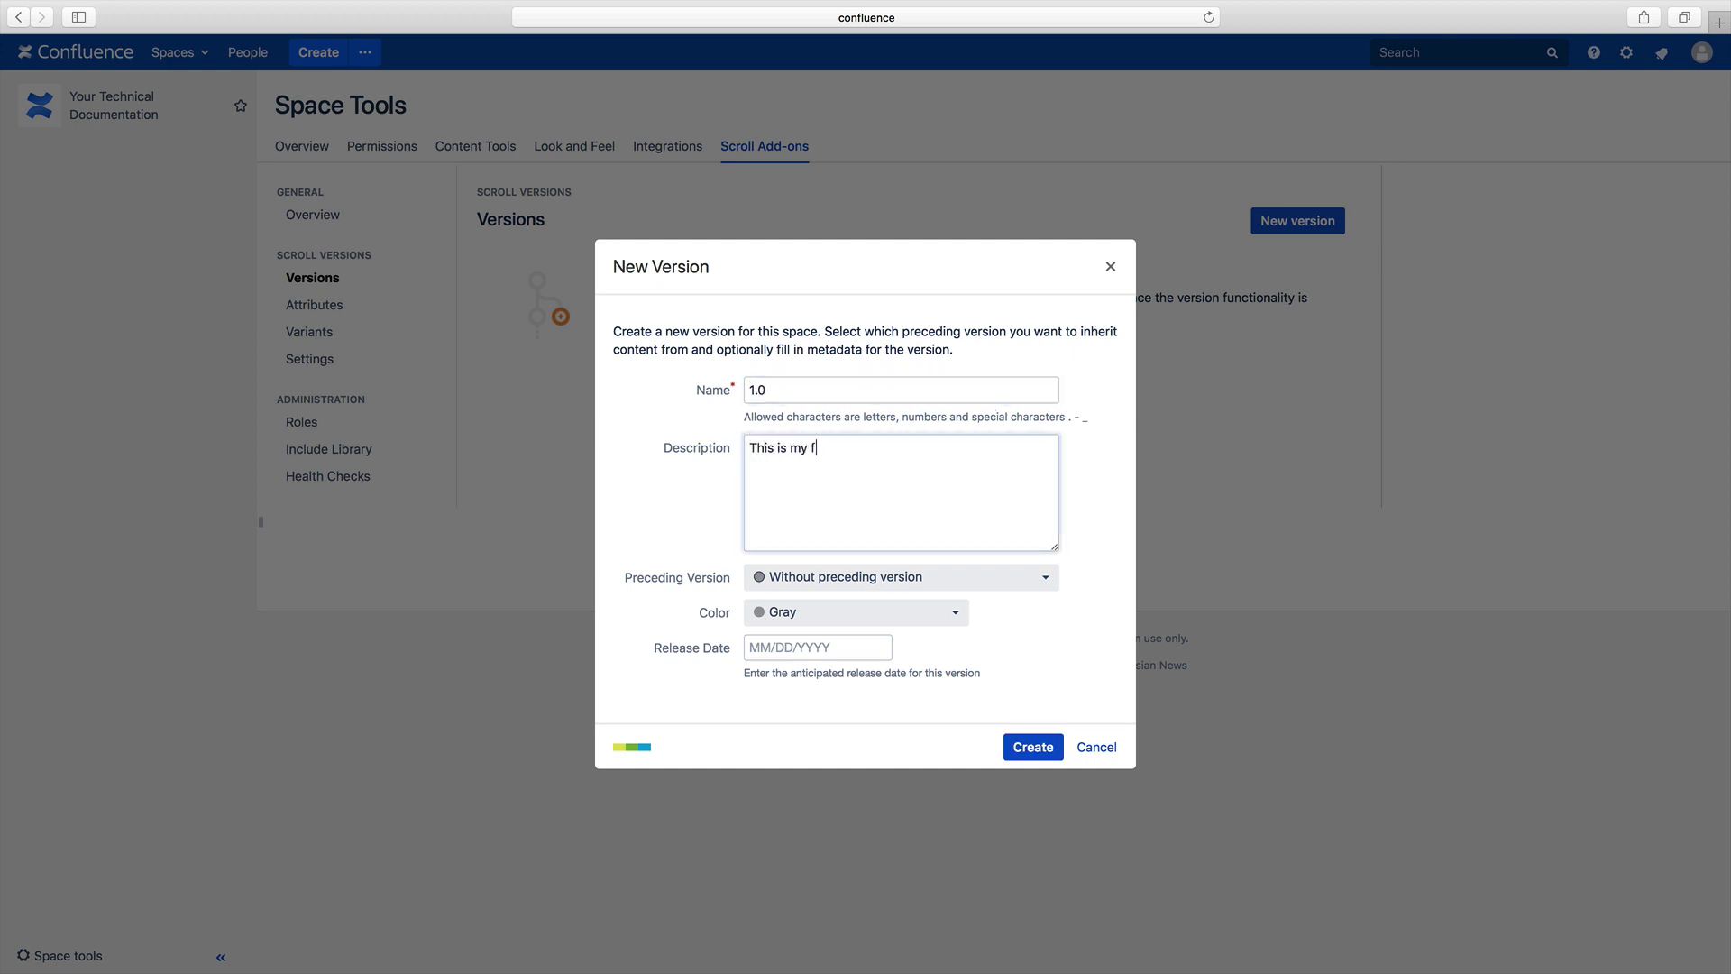
text(irst version.)
click(951, 612)
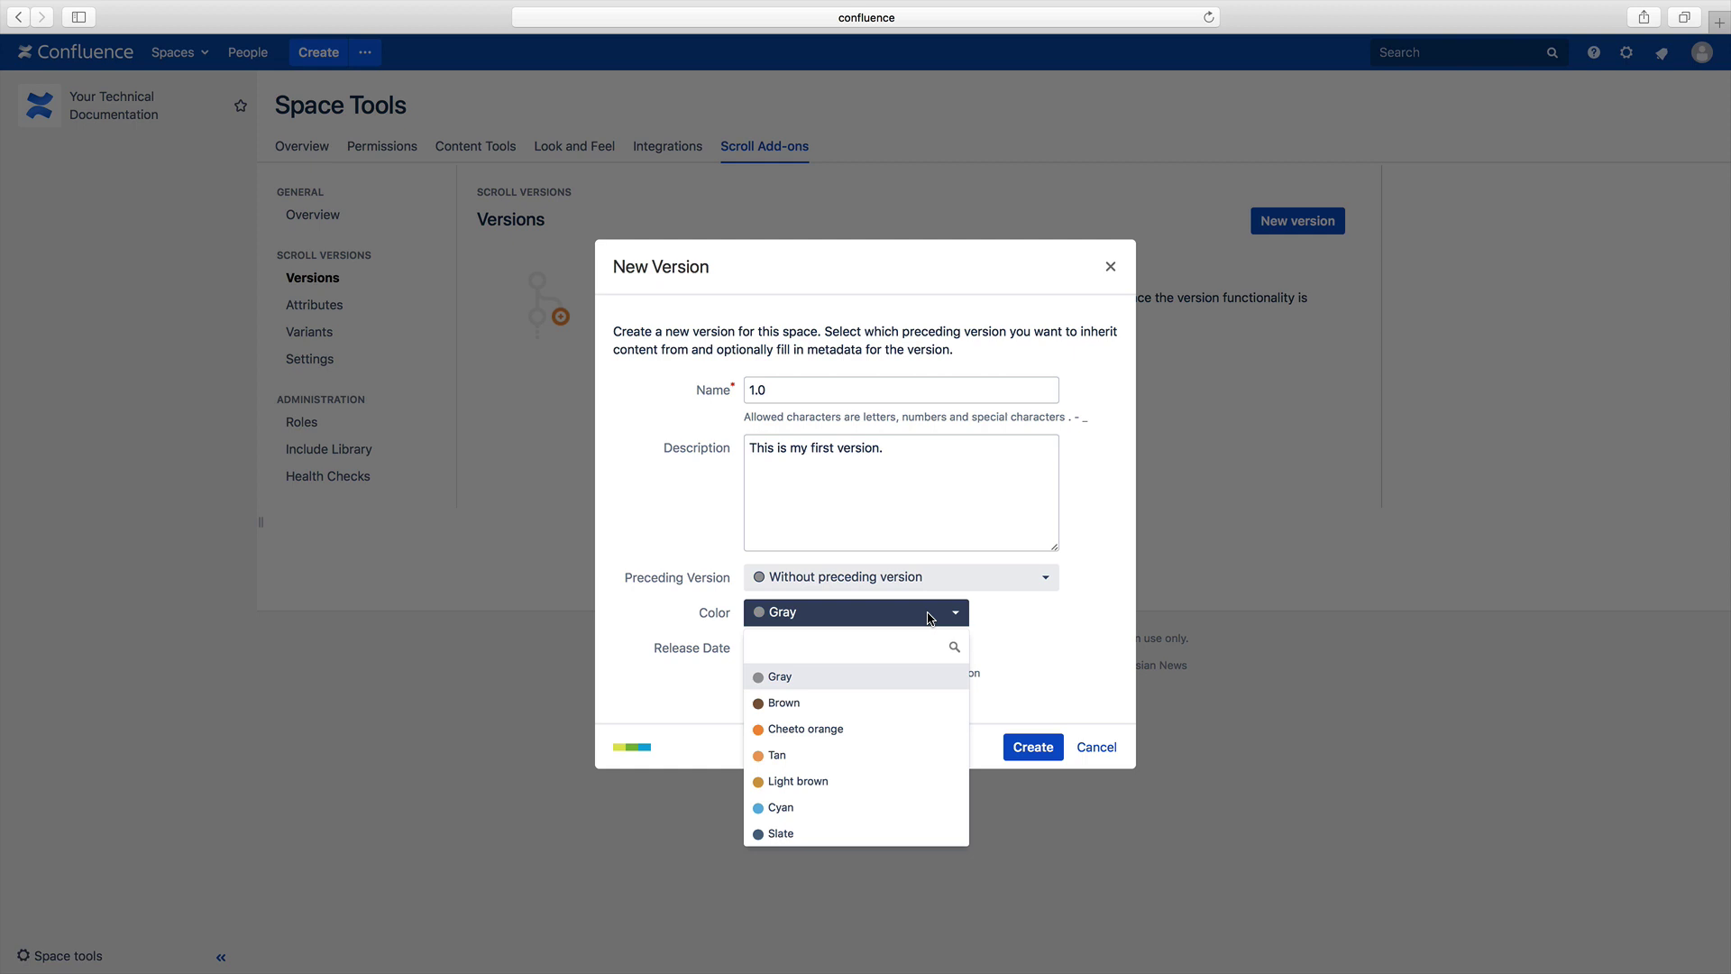
click(826, 730)
click(1024, 745)
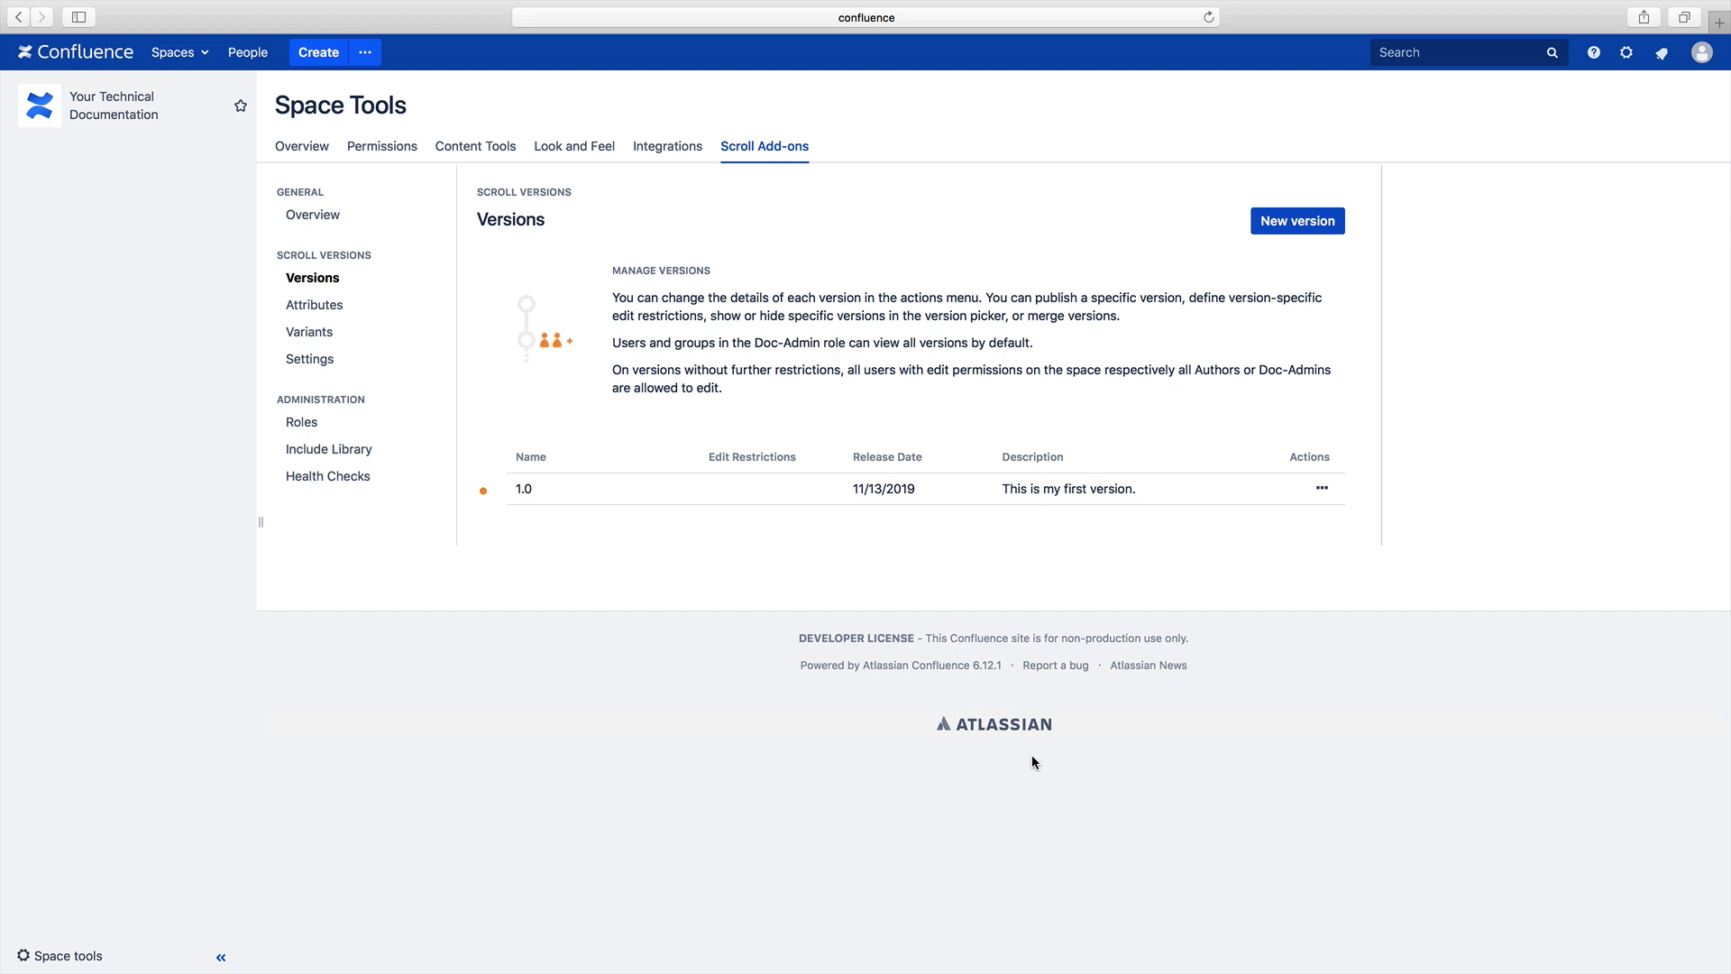
Step: Return to the space home page and review the version list and unversioned-page note
click(78, 106)
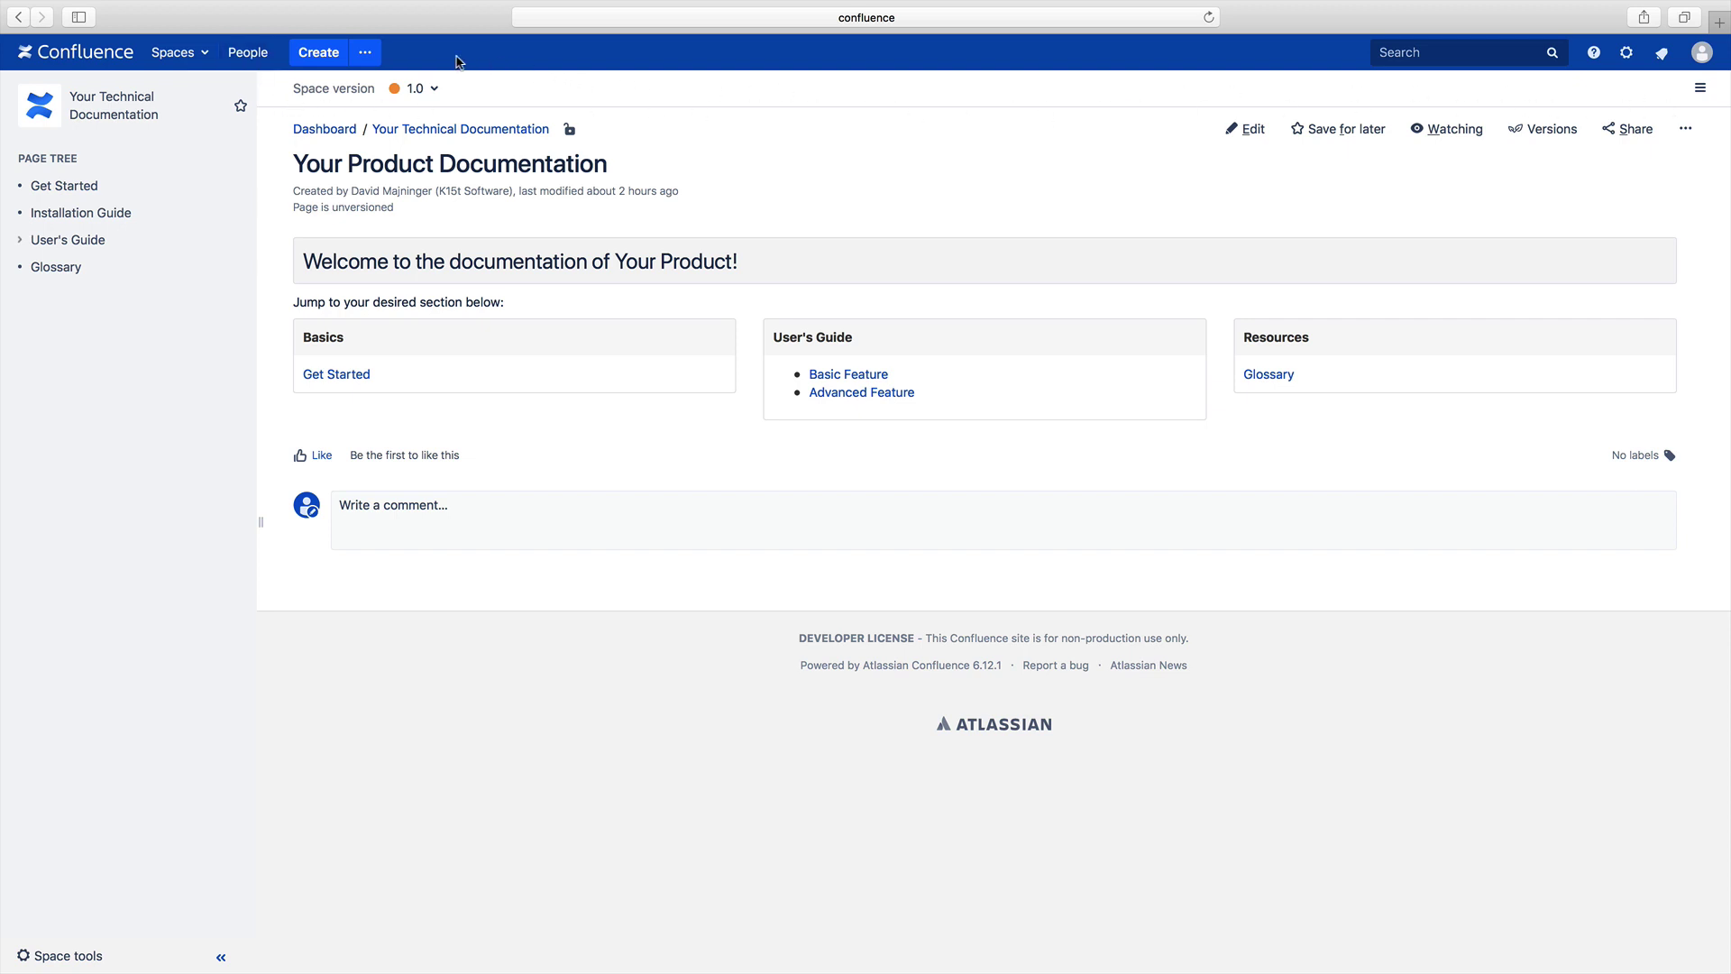
click(436, 92)
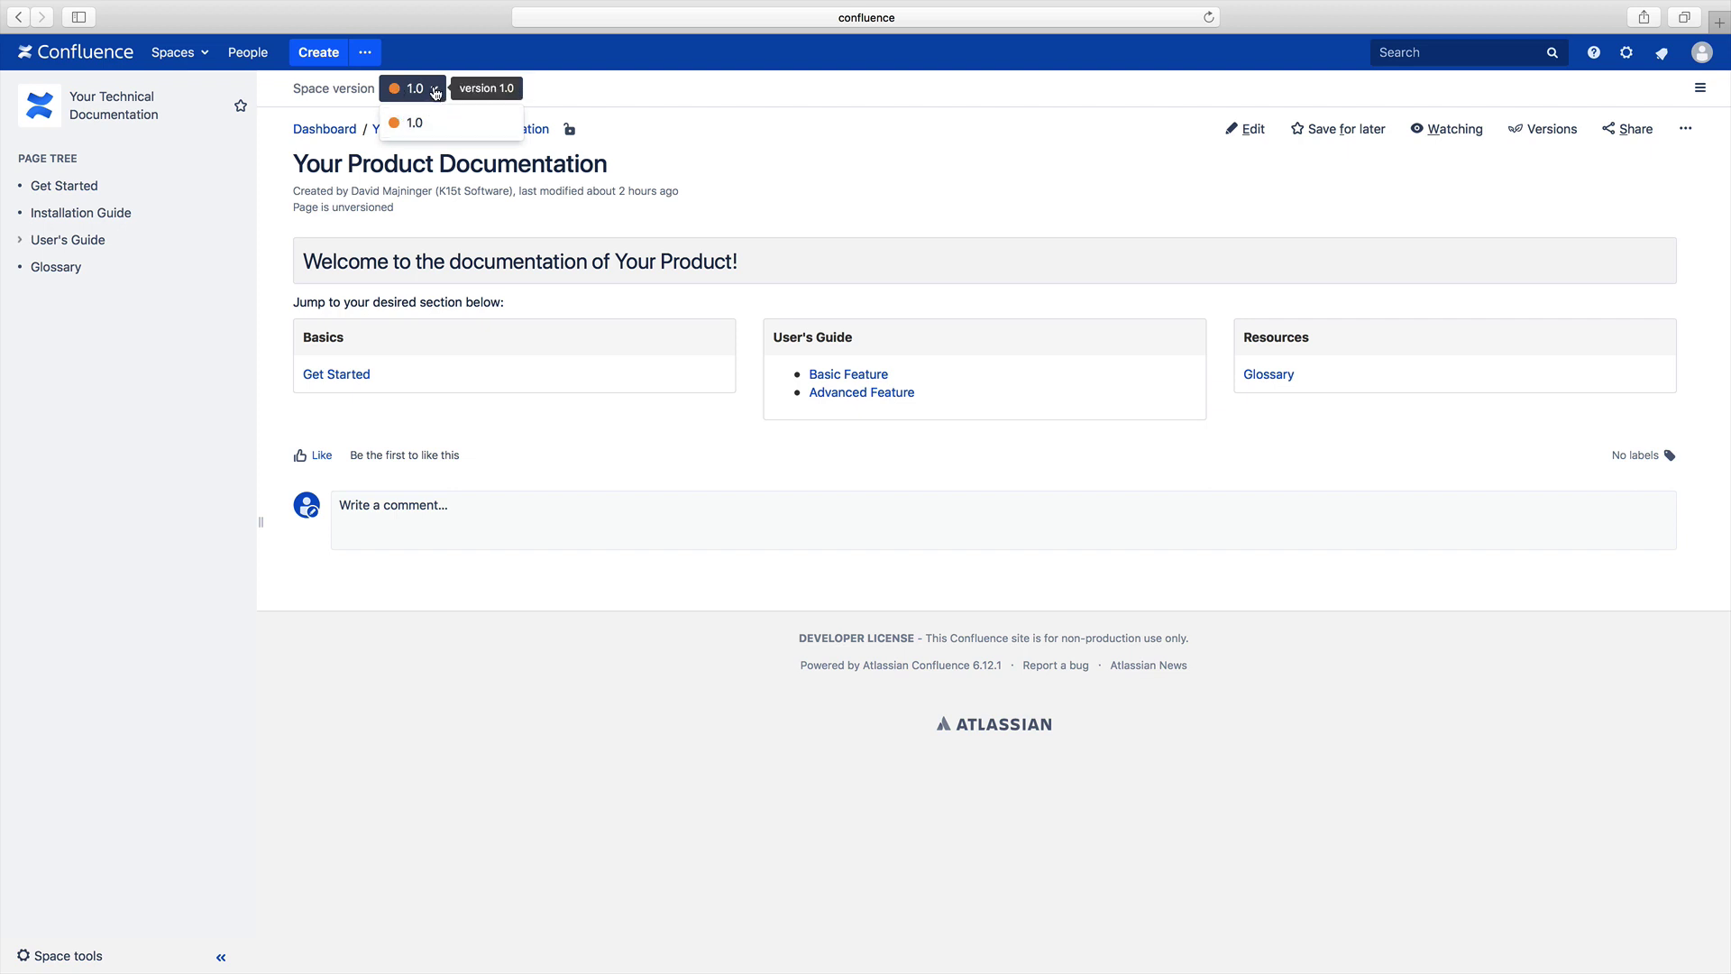
click(435, 90)
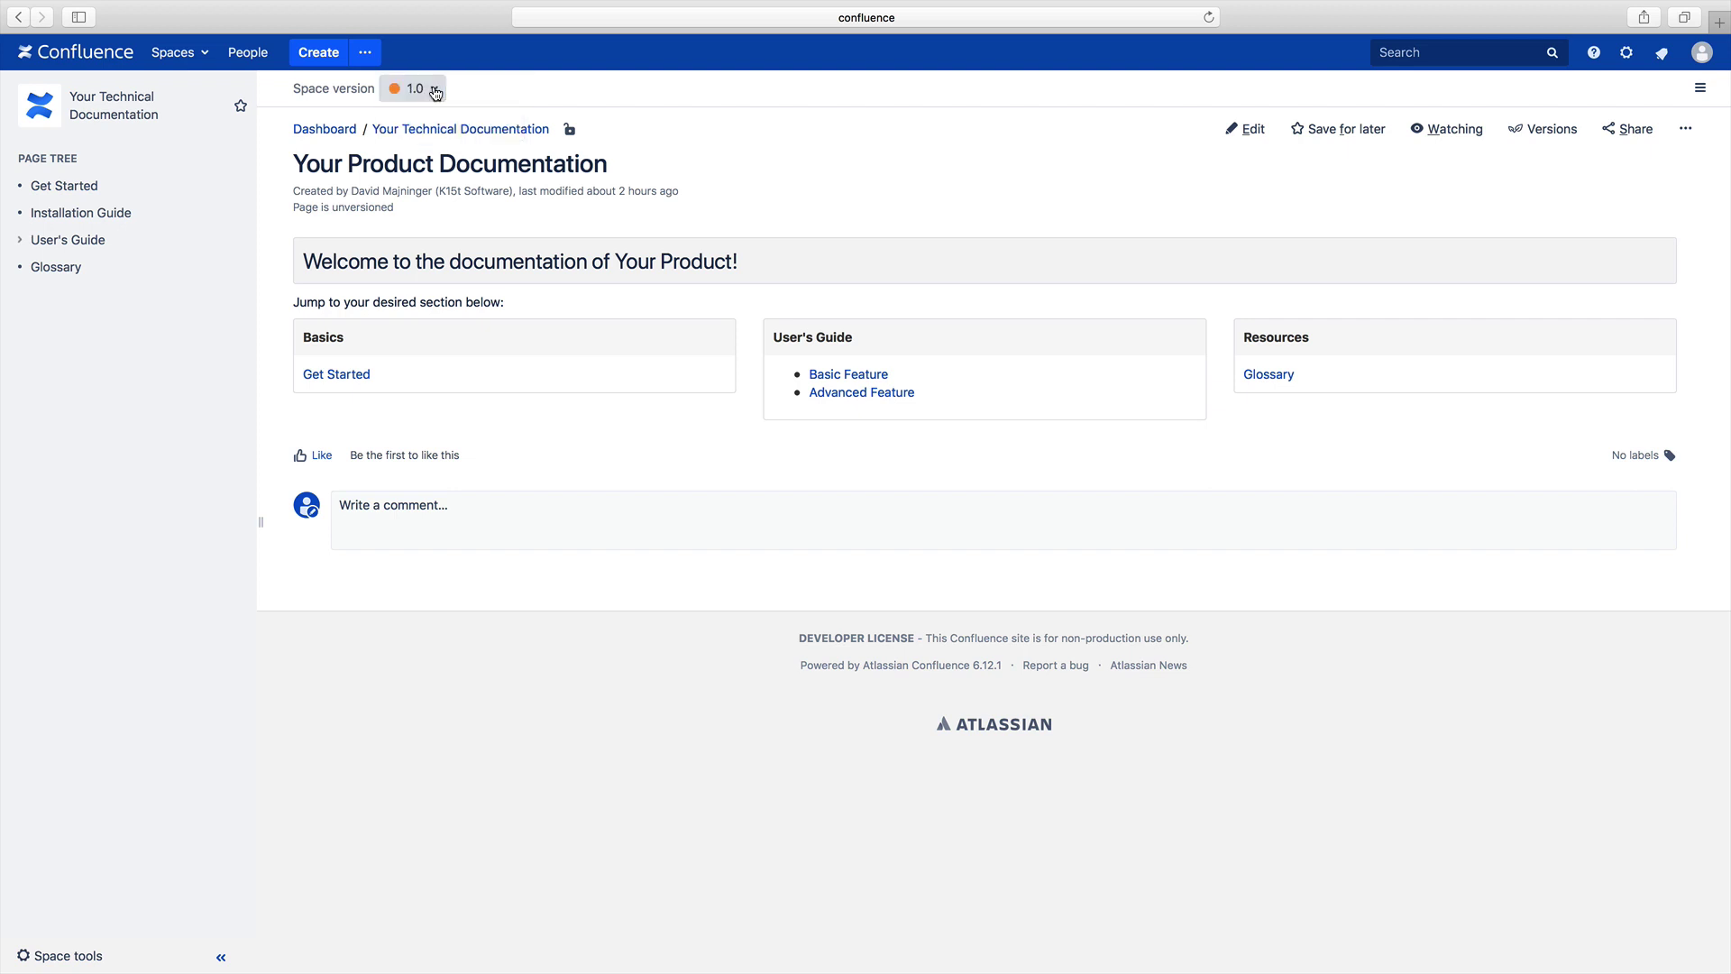
click(371, 210)
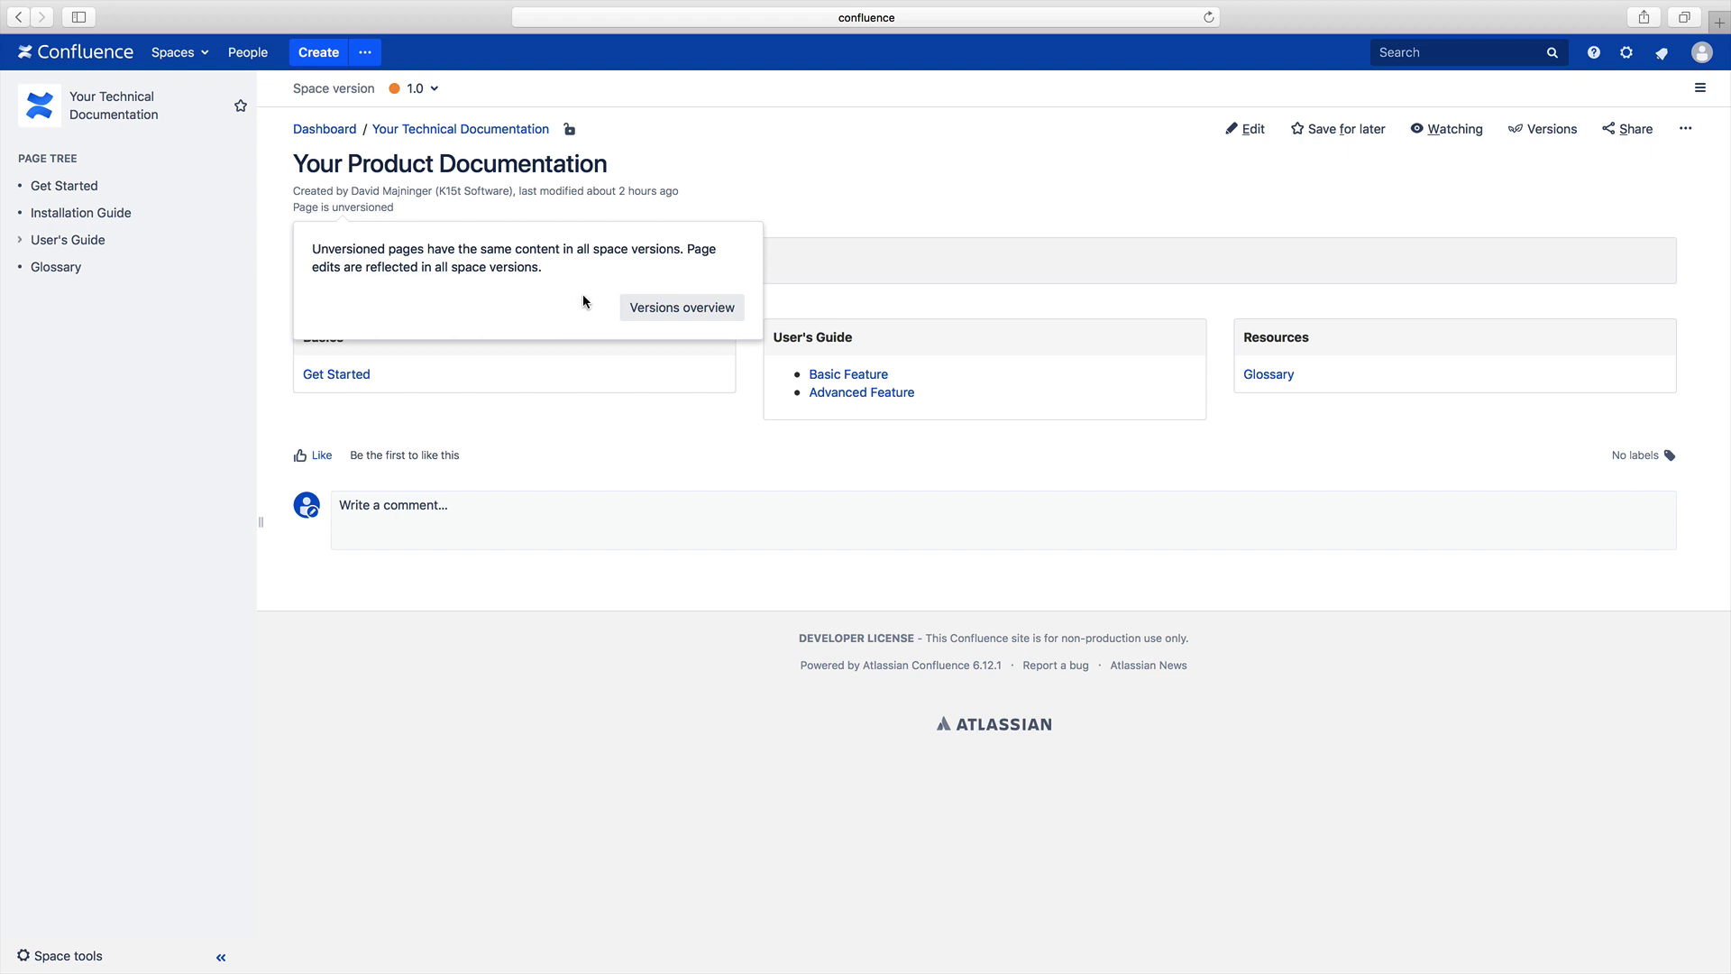
click(928, 281)
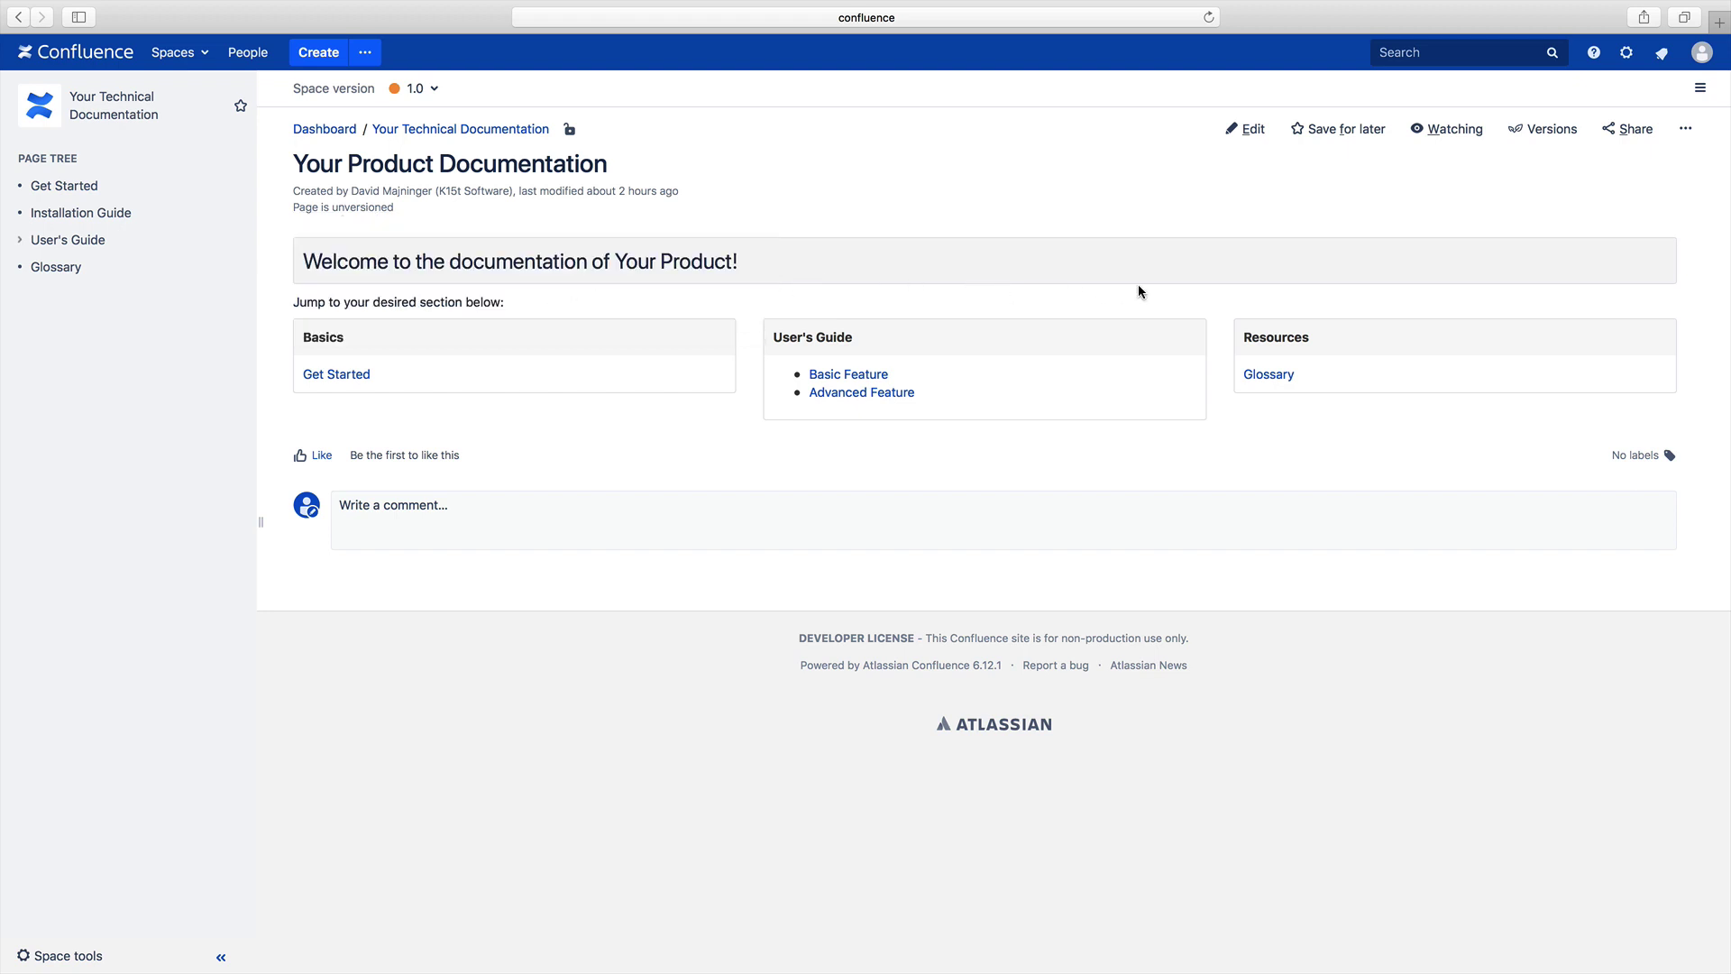
Step: Review the page version actions, then bring up the space version actions menu
click(1547, 135)
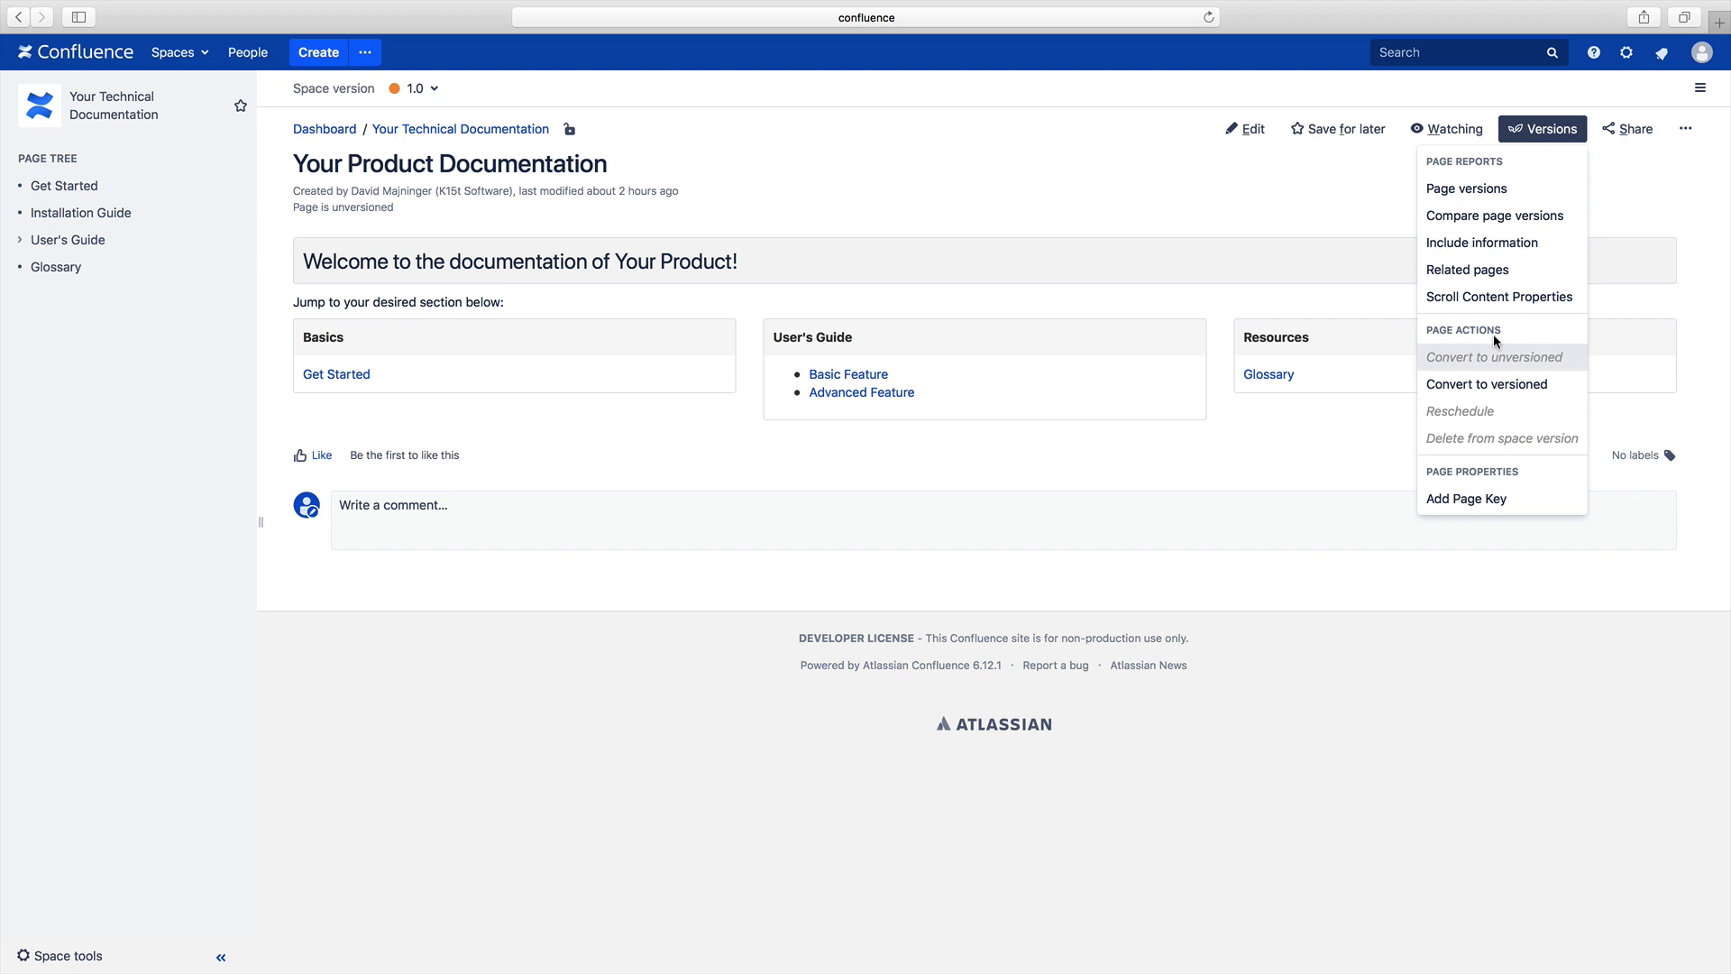
click(1521, 136)
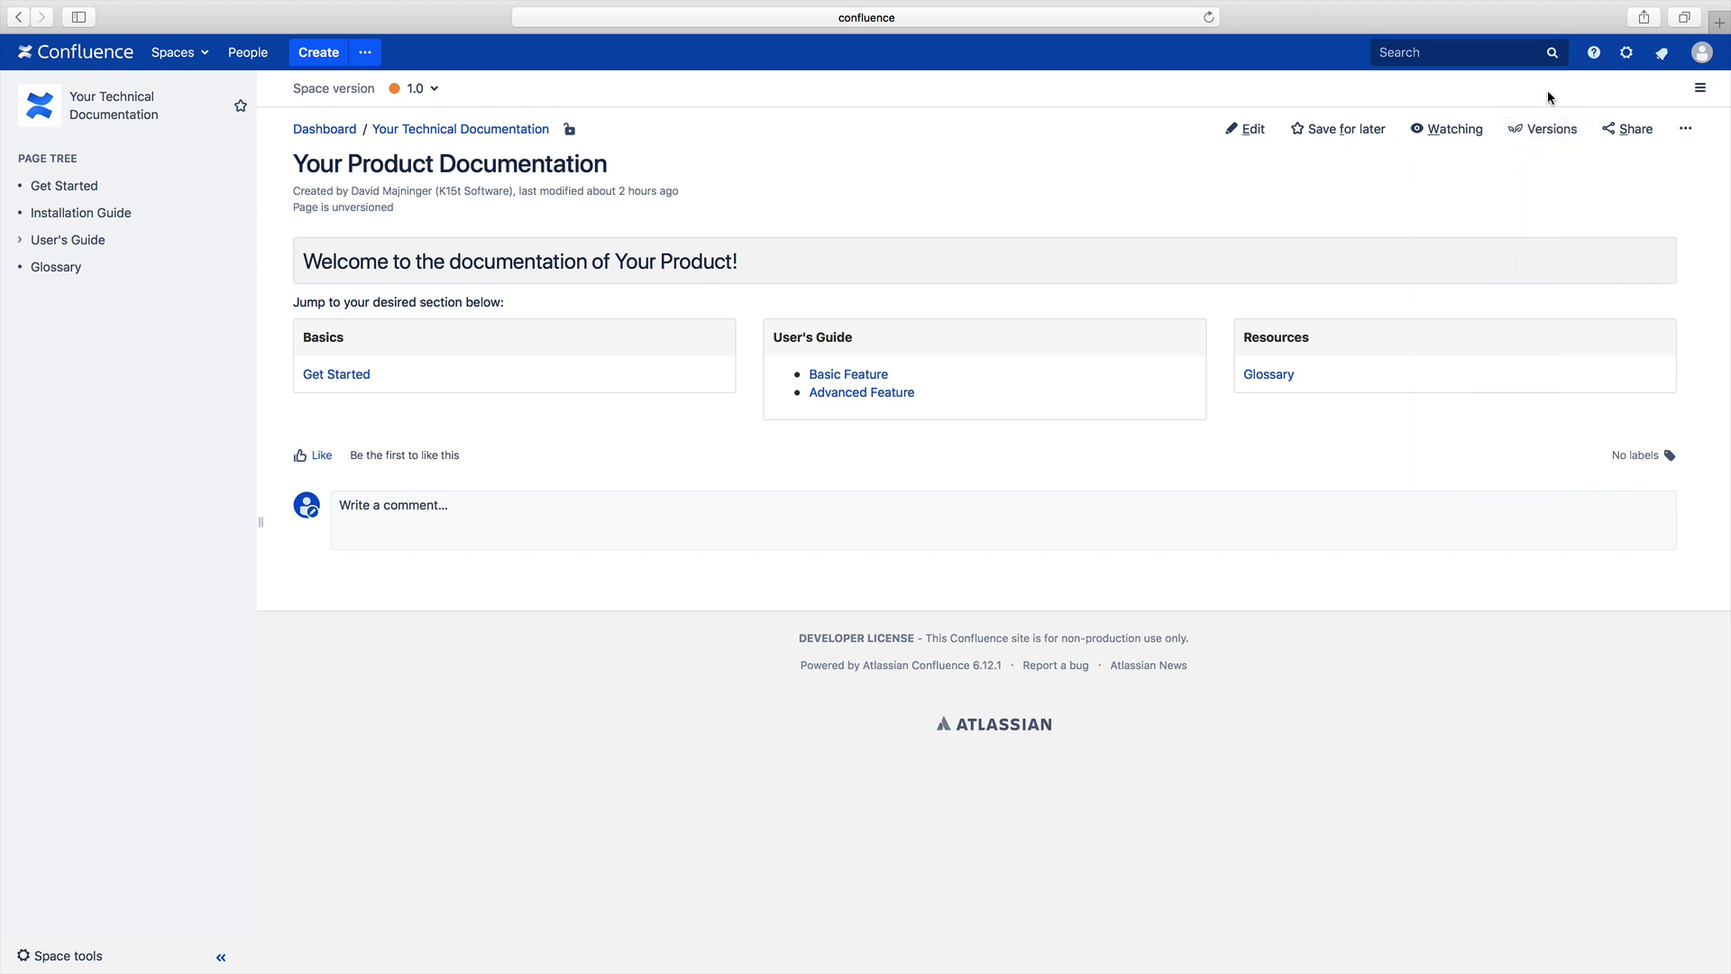
click(1710, 91)
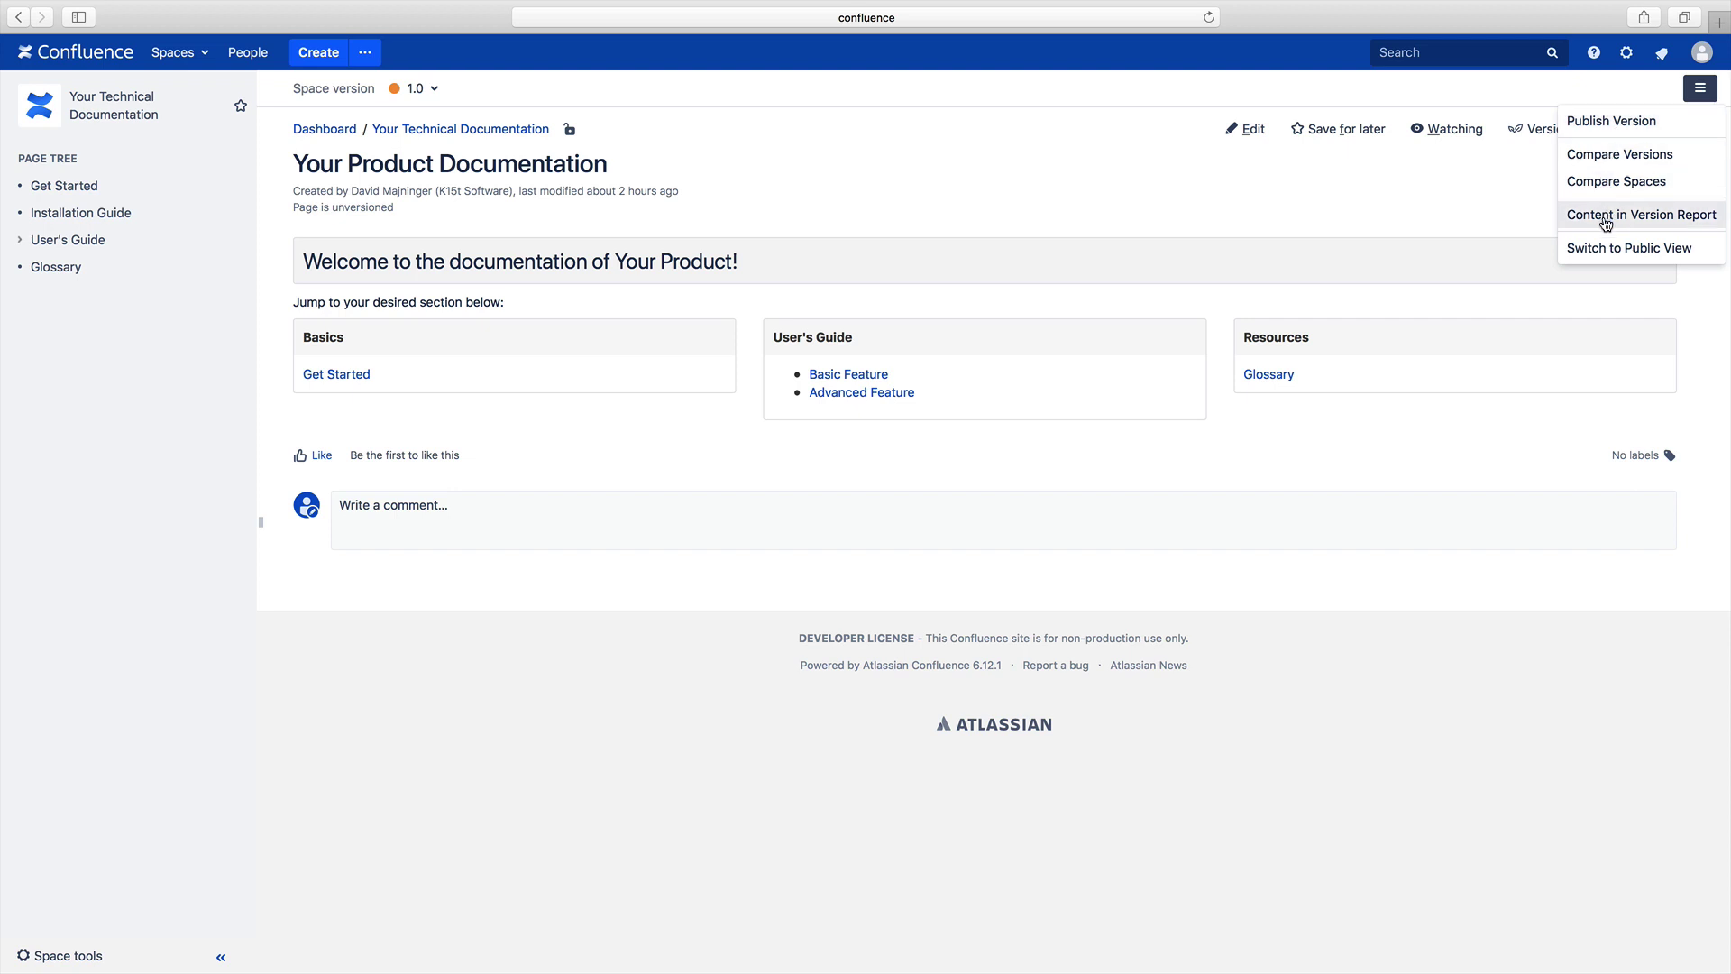
Step: Publish version 1.0 to a new space named 'Your Public Documentation' with key DOCS
click(1604, 122)
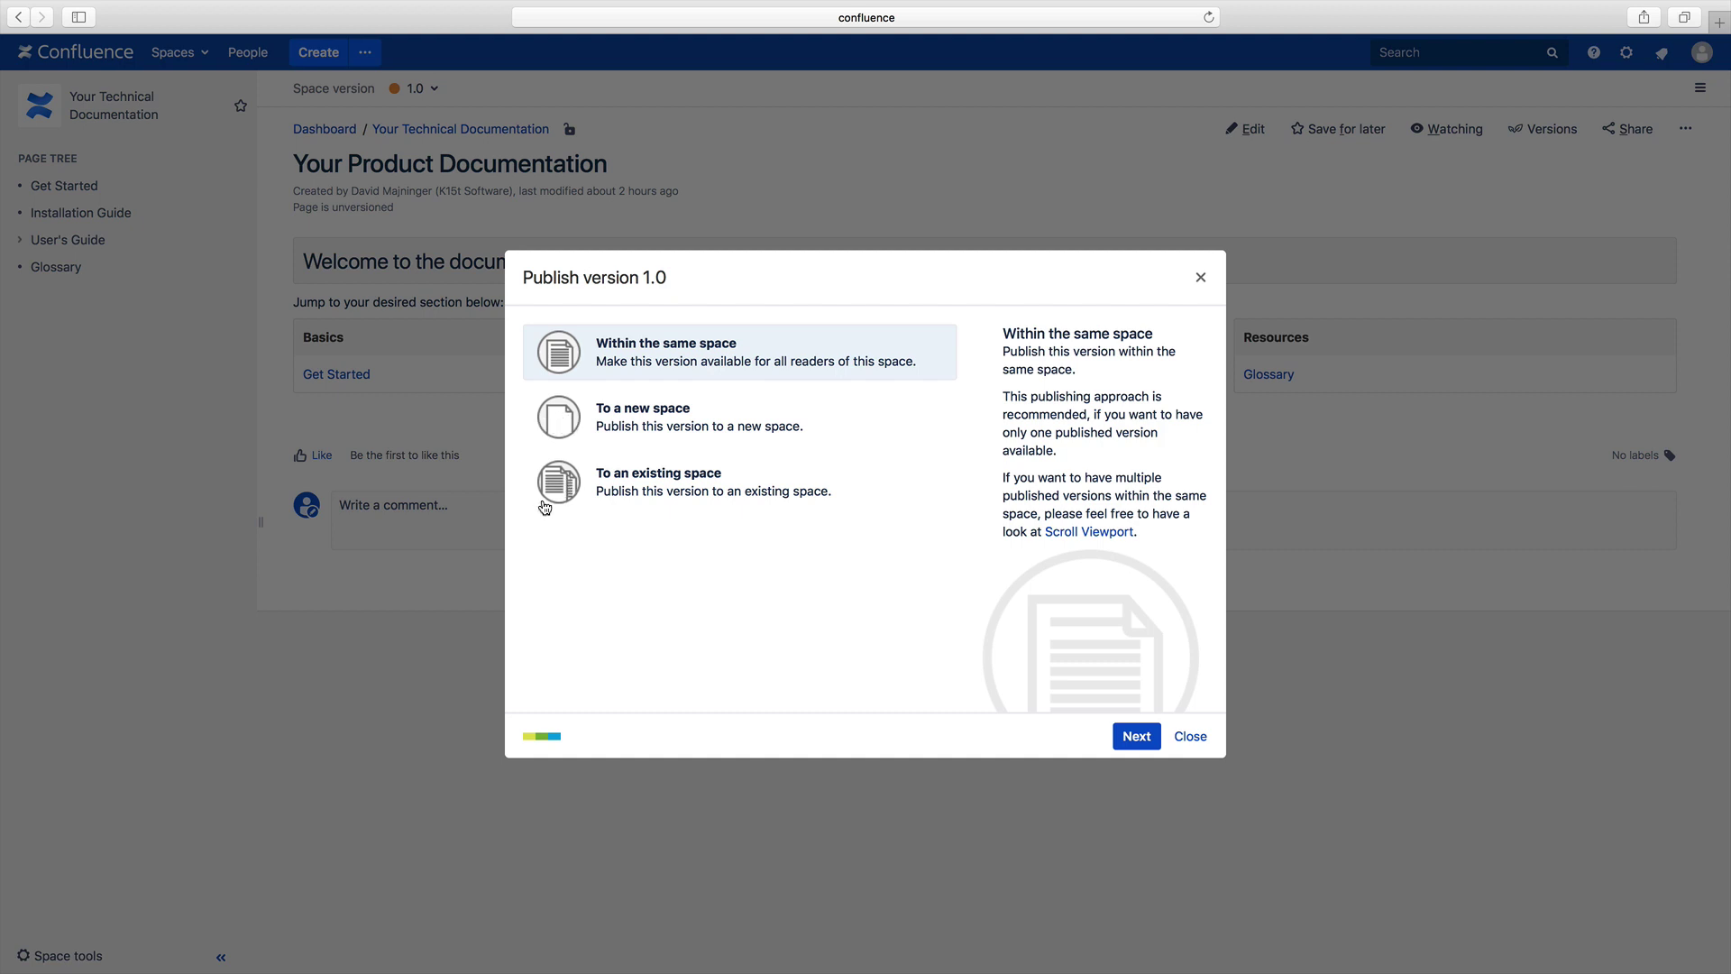
click(561, 412)
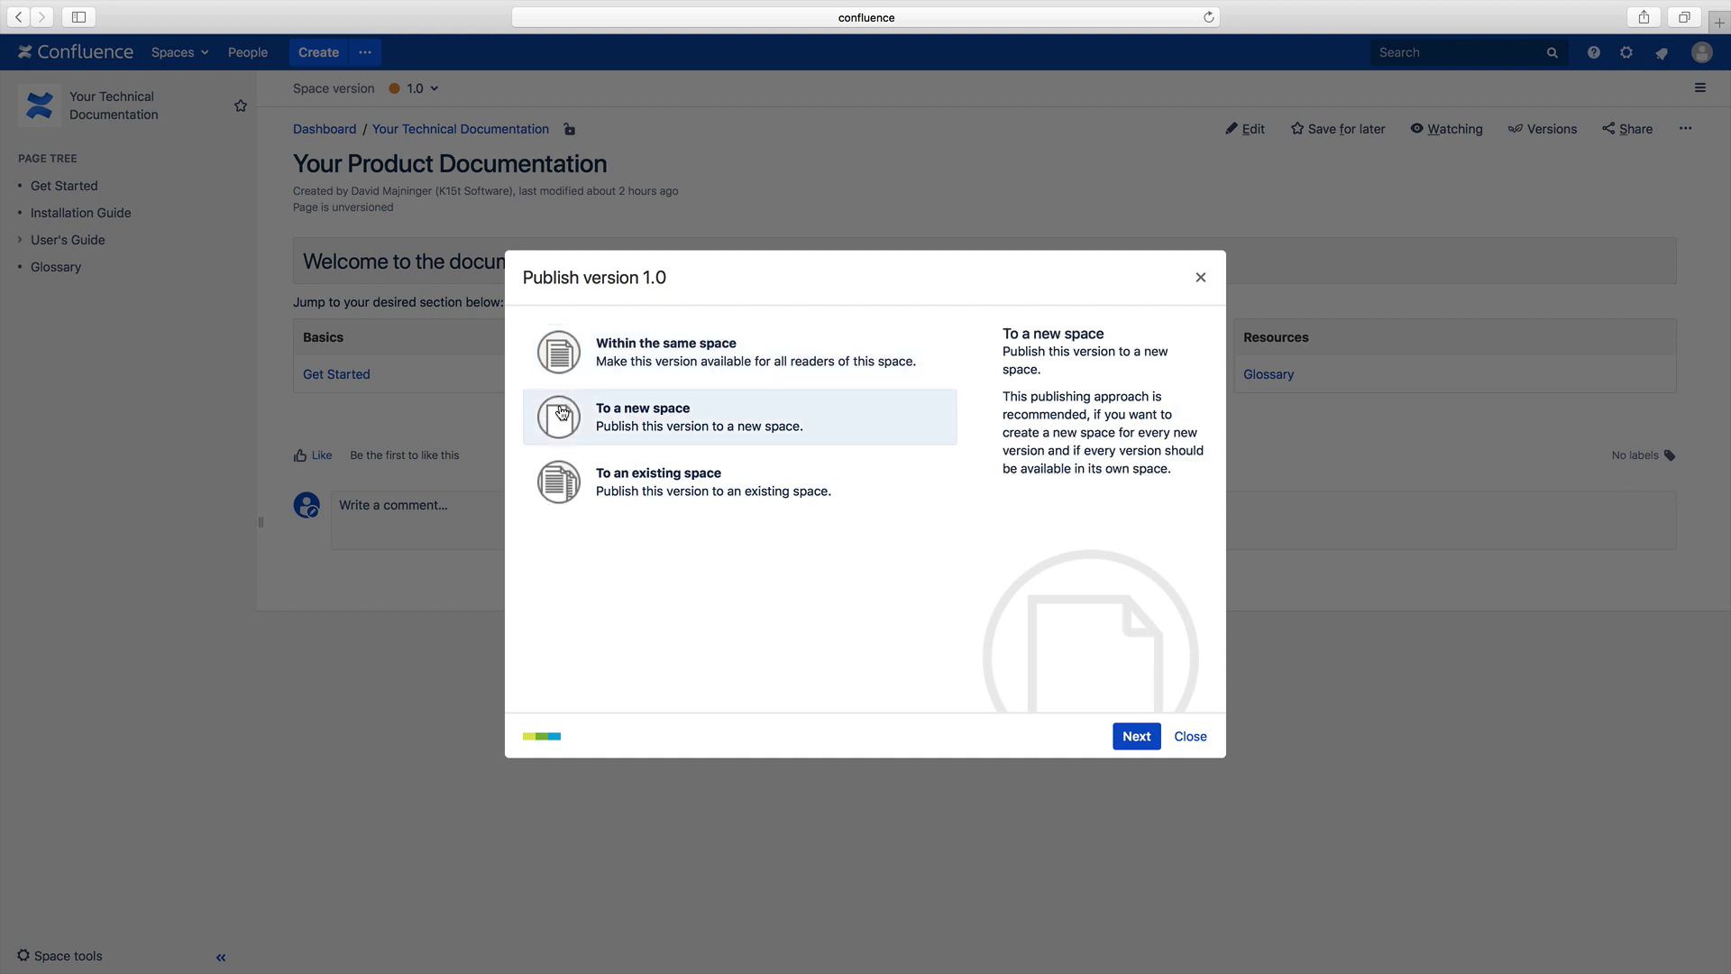
click(1136, 736)
triple_click(750, 418)
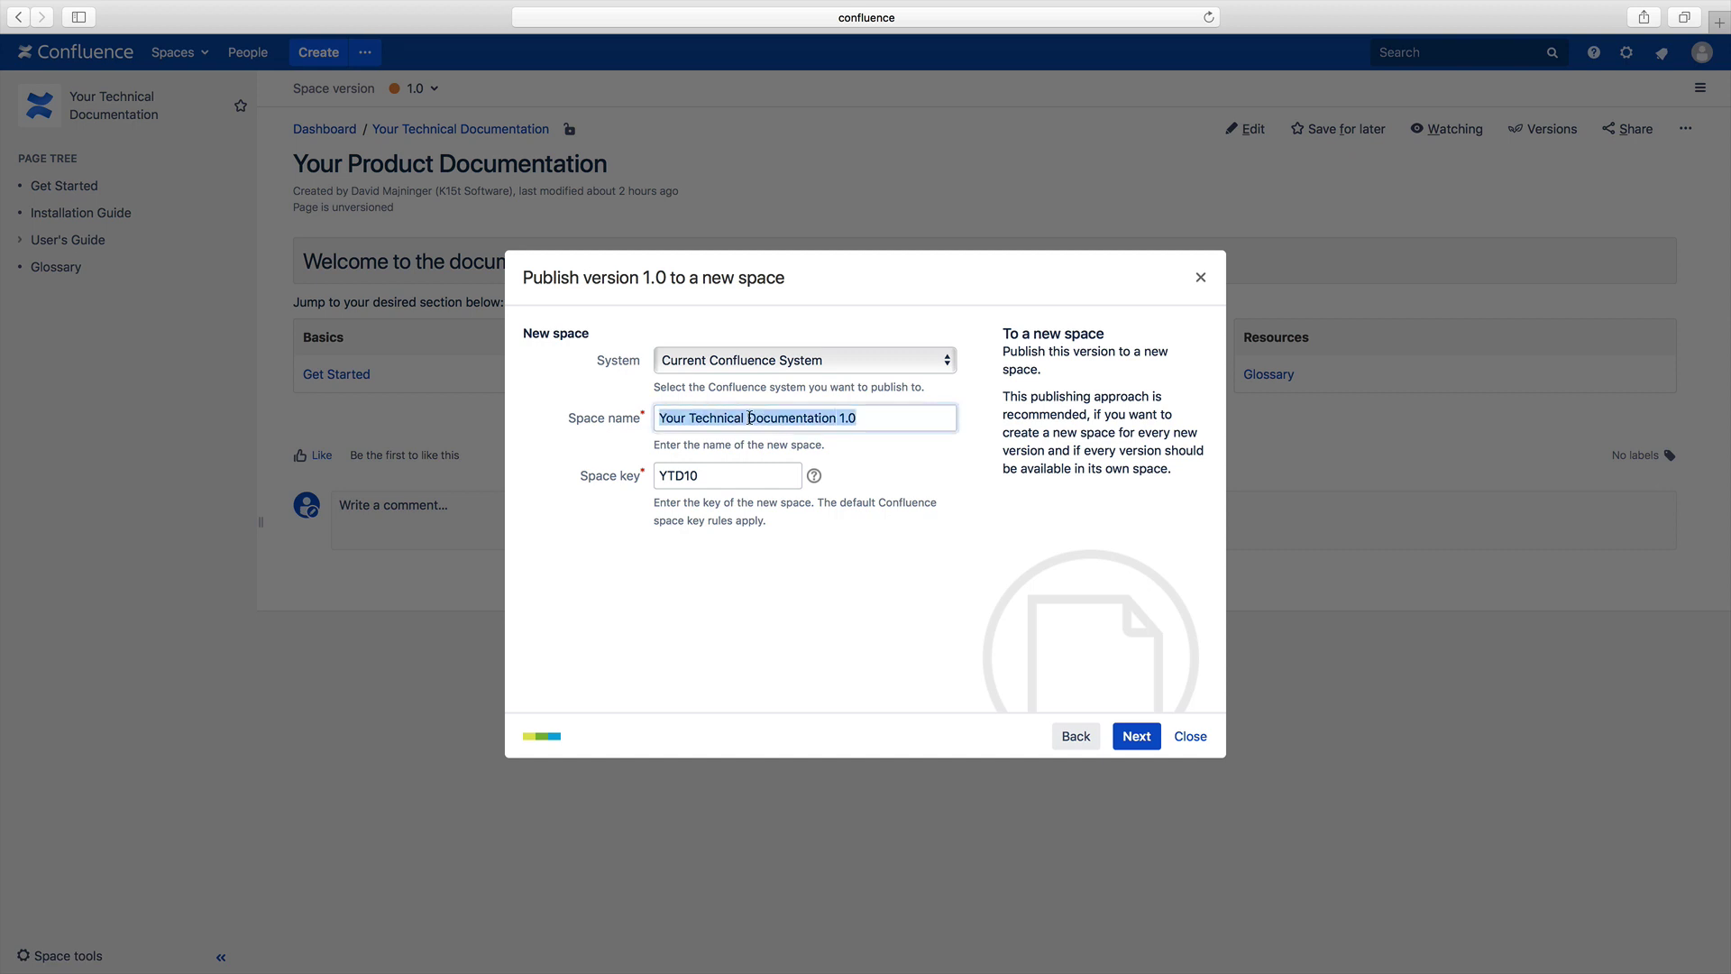
text(Your Public )
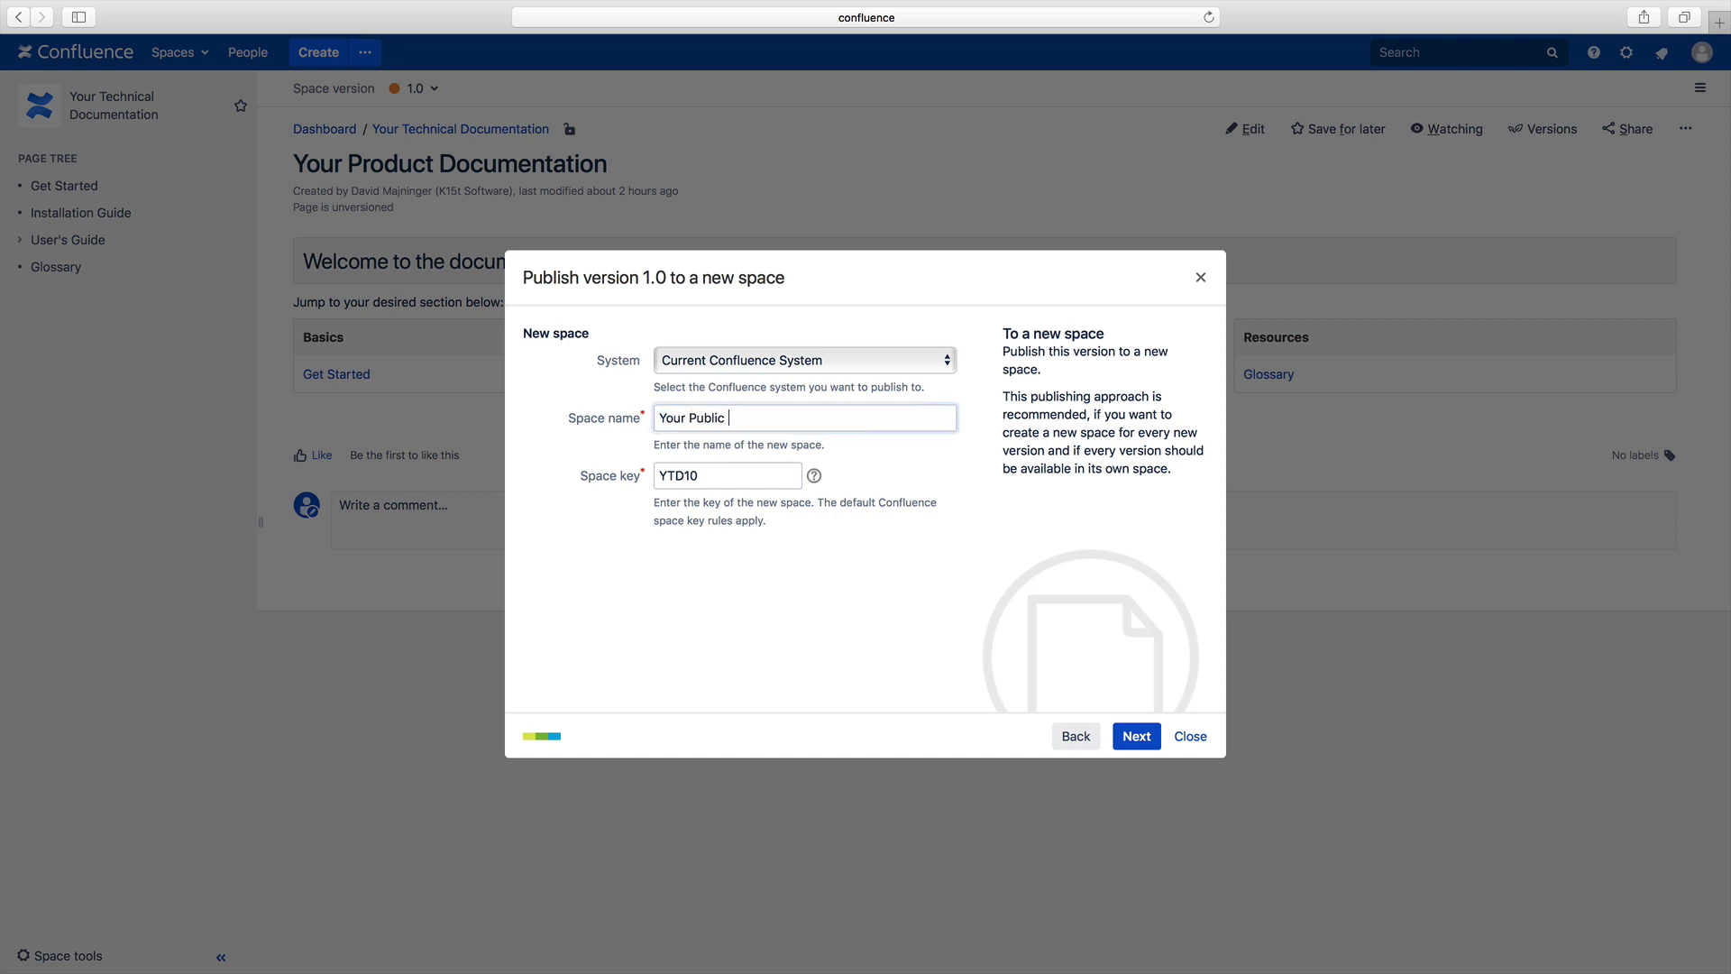
text(Documentation)
drag(717, 476, 648, 479)
text(DOCS)
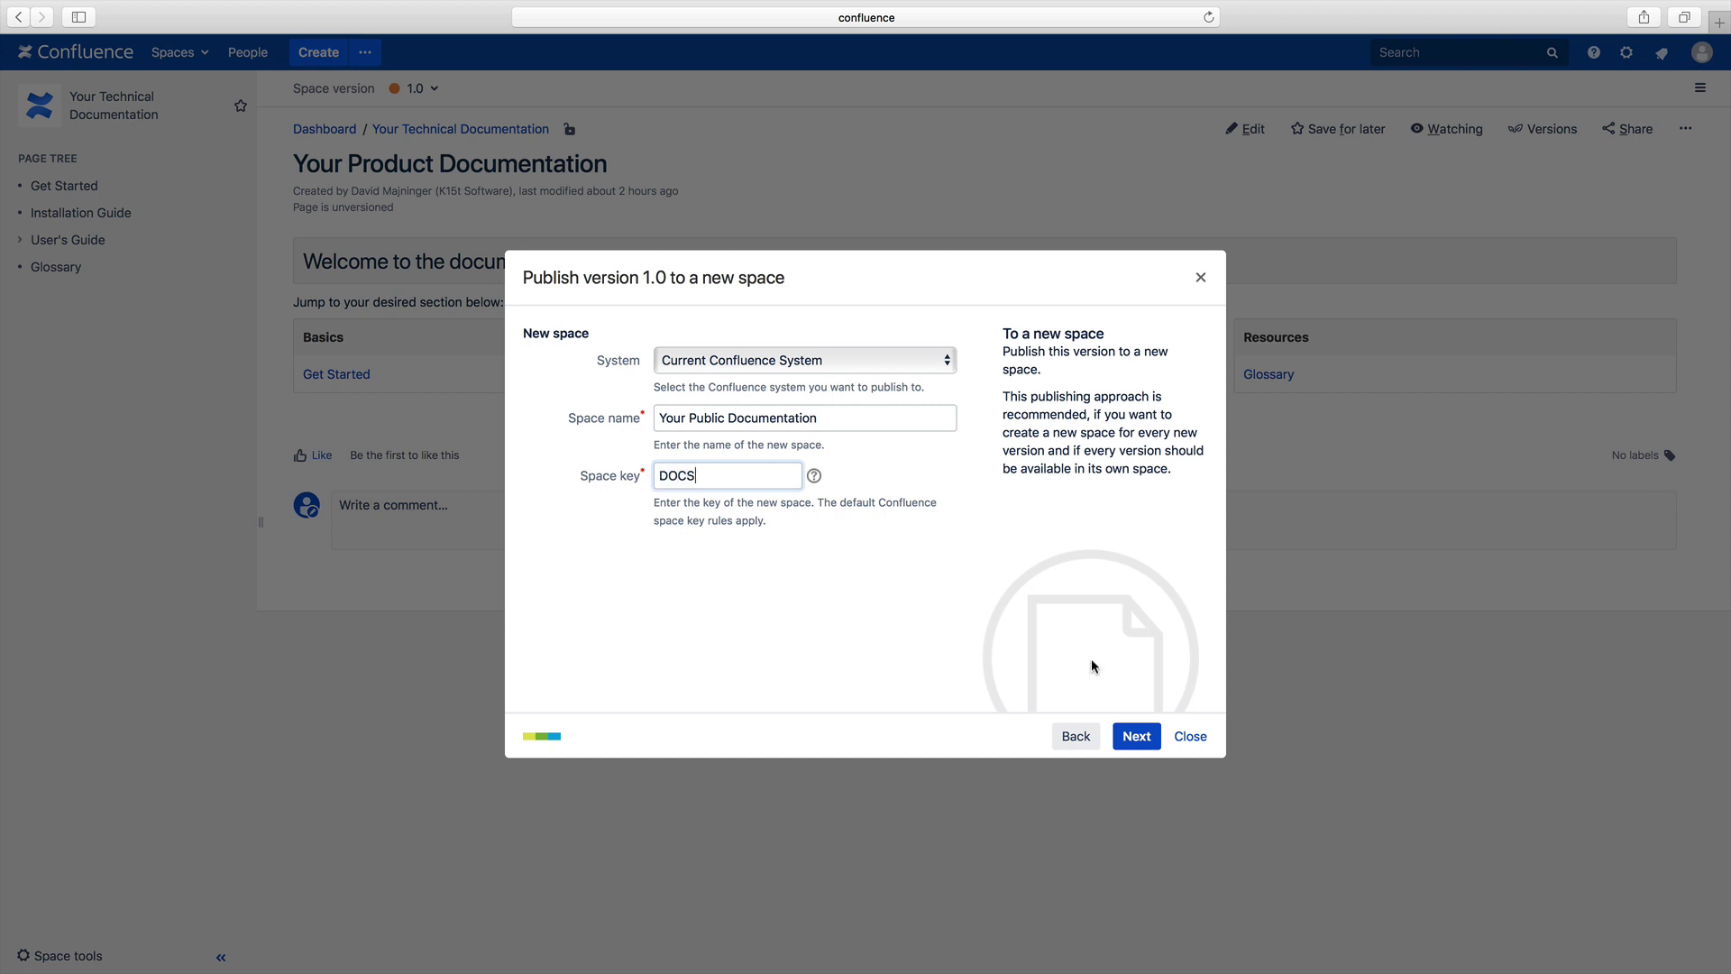
click(1136, 735)
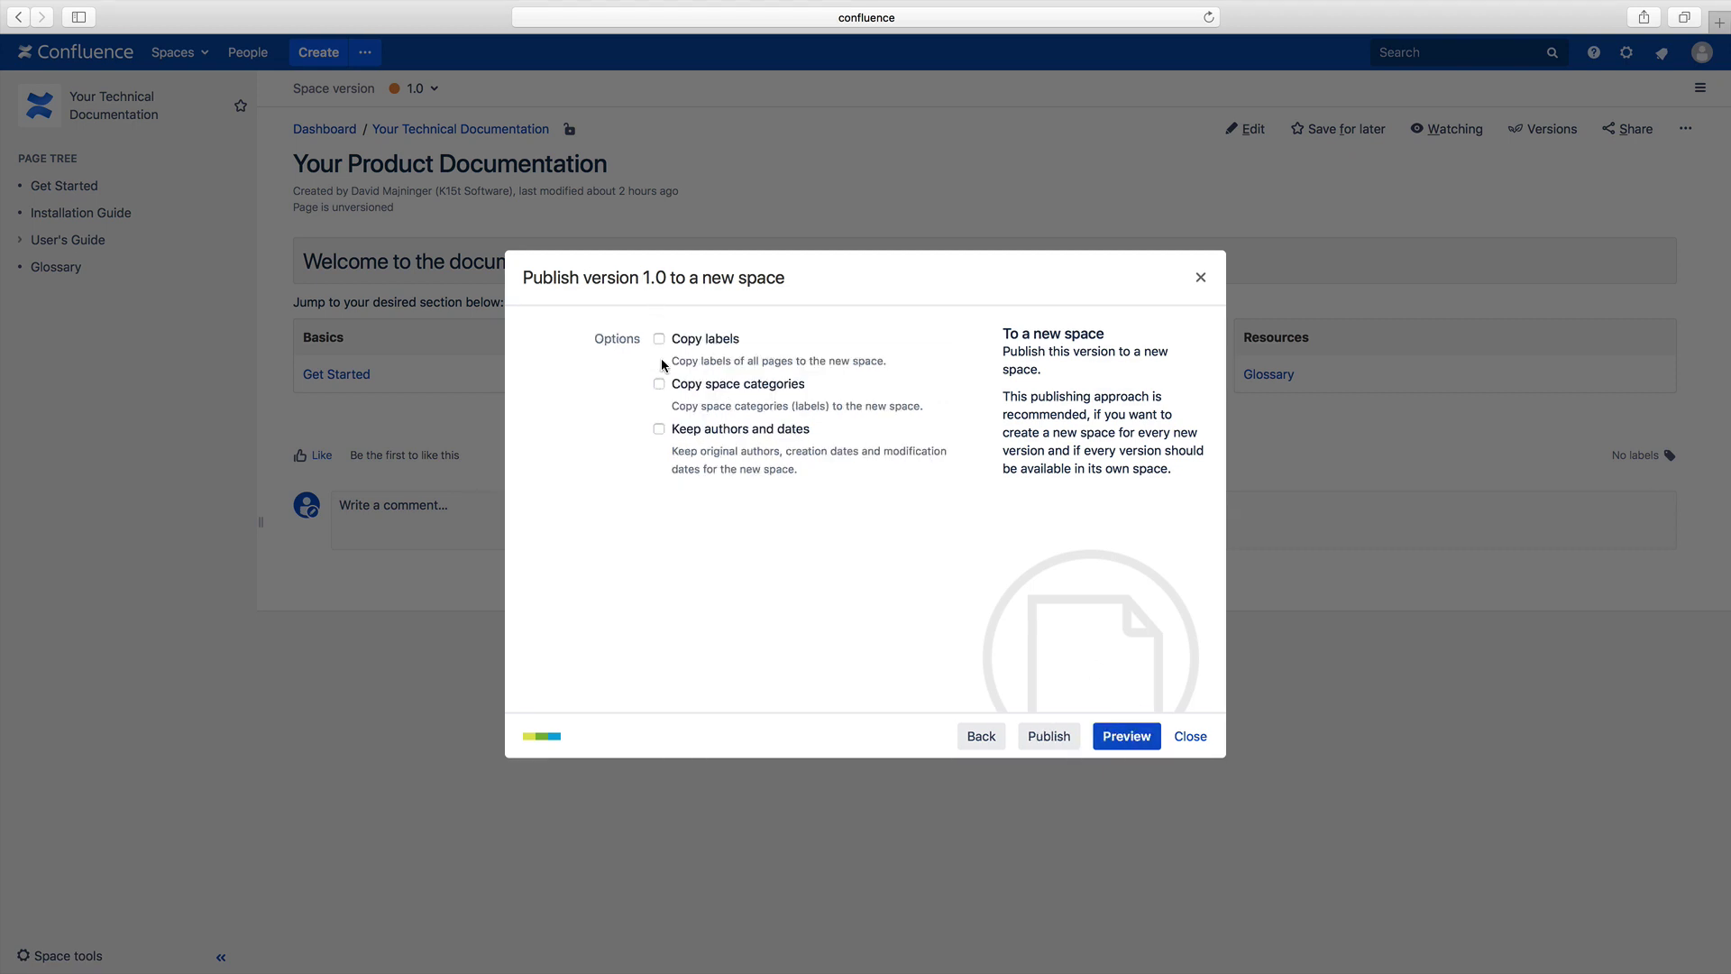
Step: Keep original authors and dates, preview, and complete publishing to the new space
click(659, 430)
click(1116, 741)
click(1050, 737)
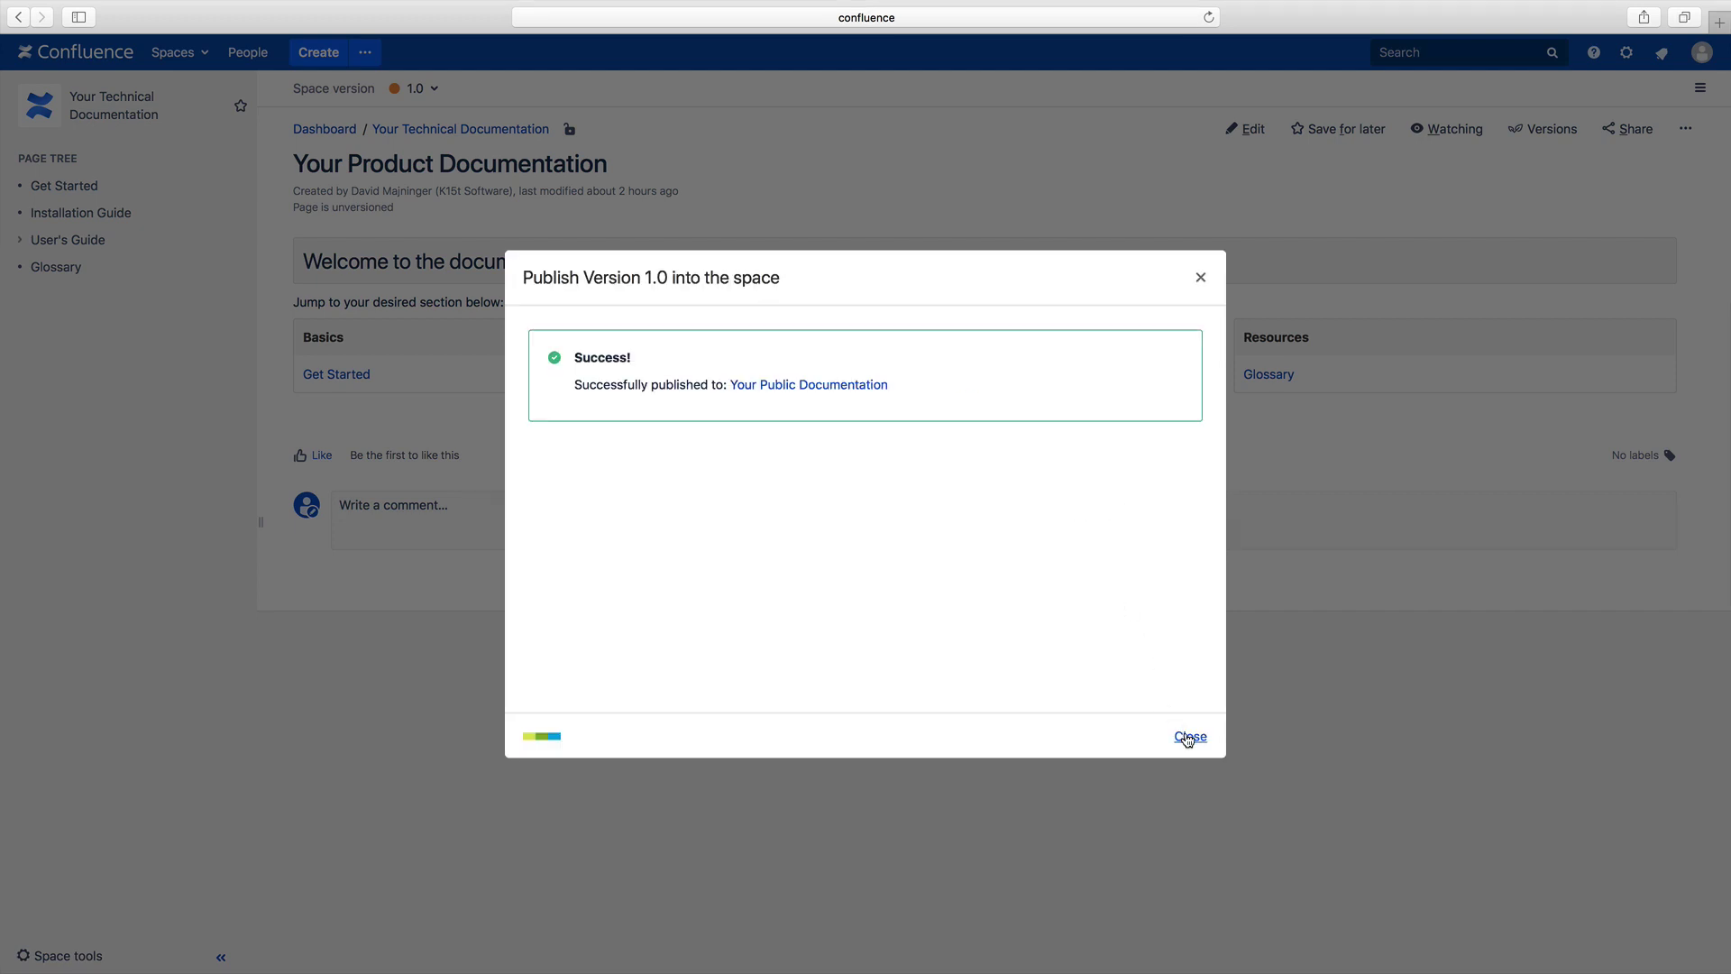
click(1188, 736)
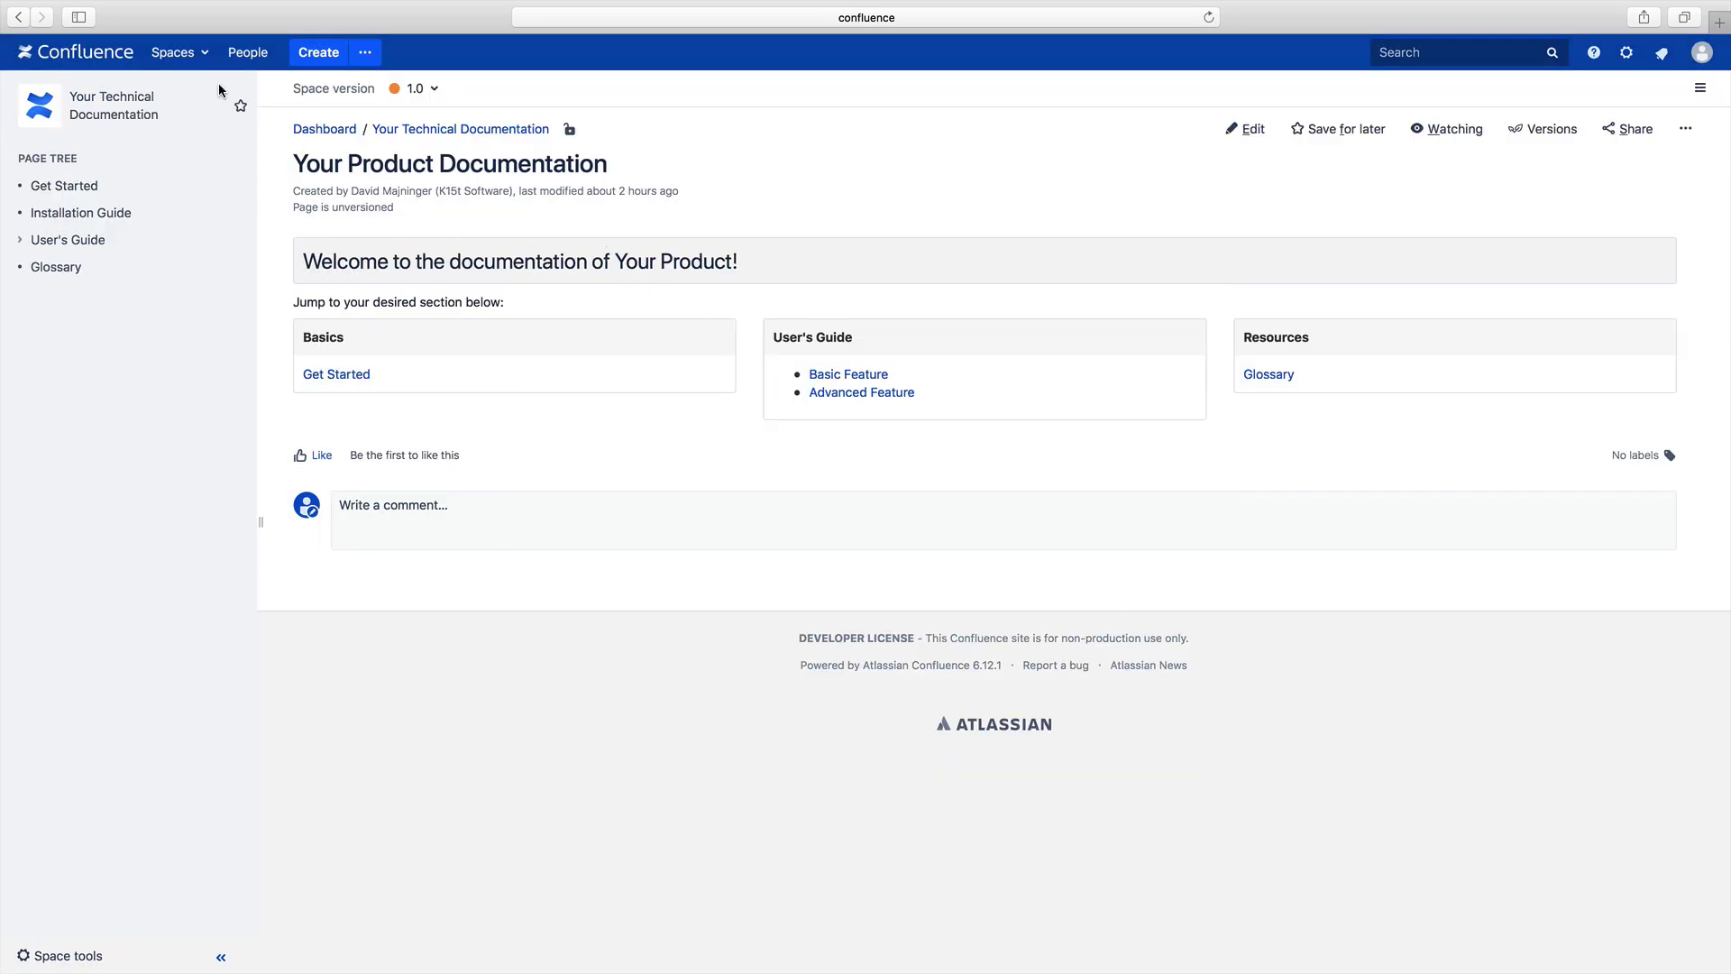
click(194, 55)
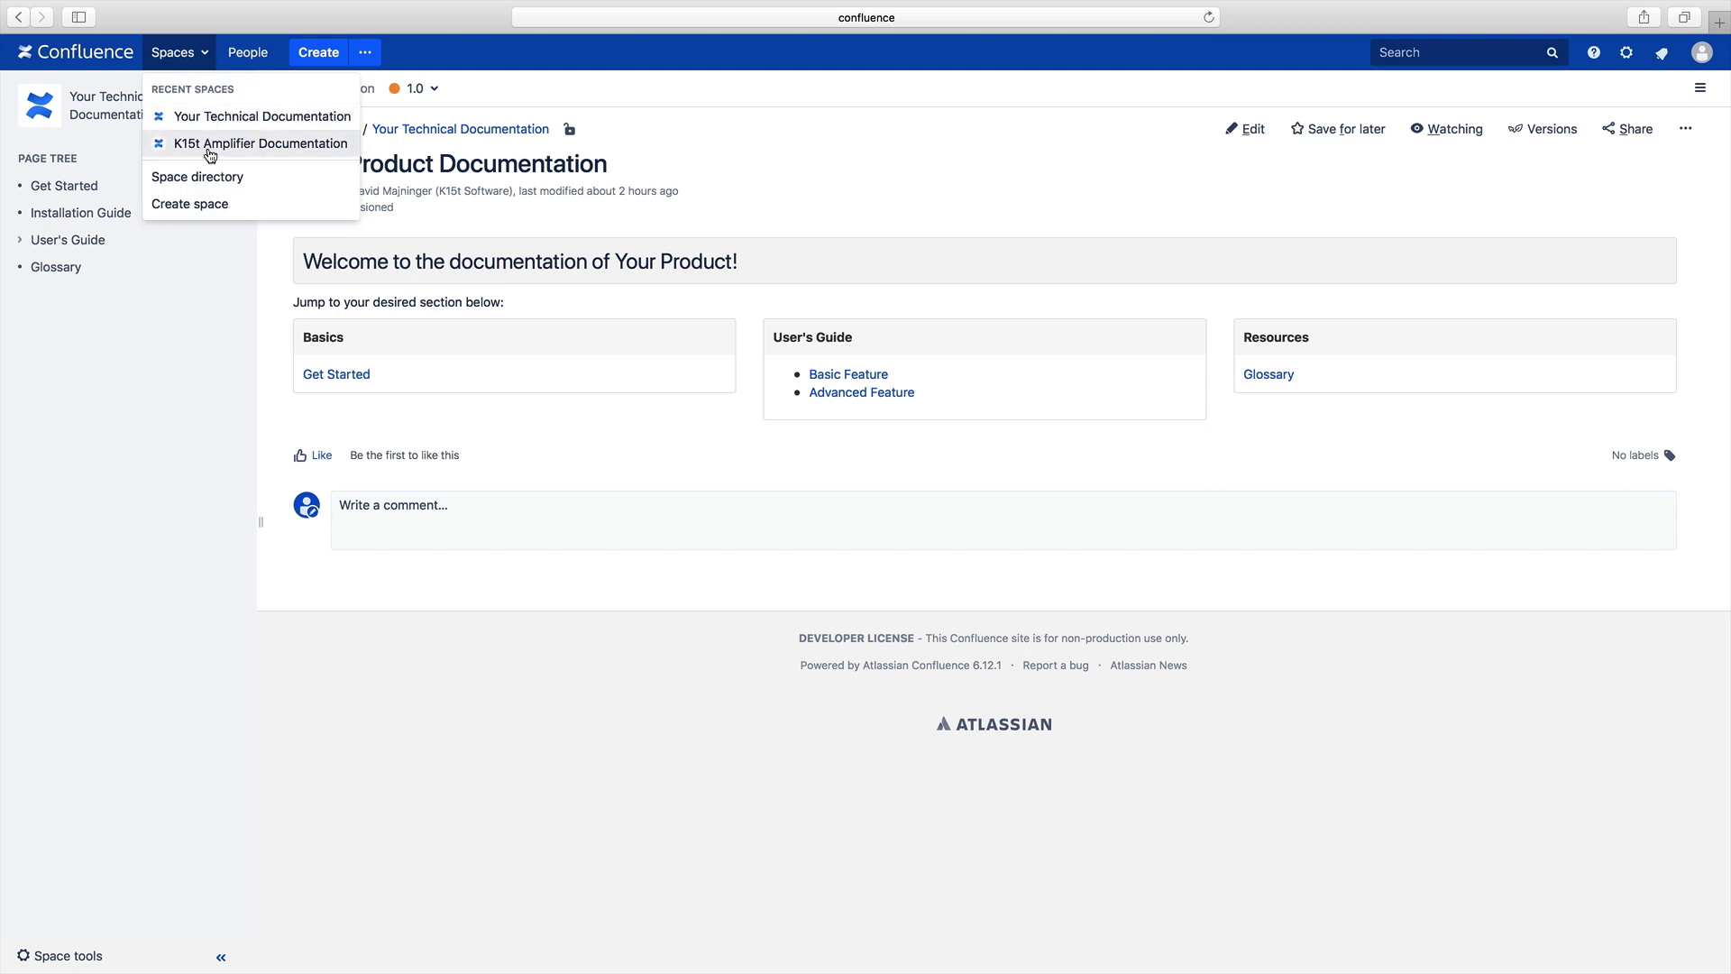
click(207, 176)
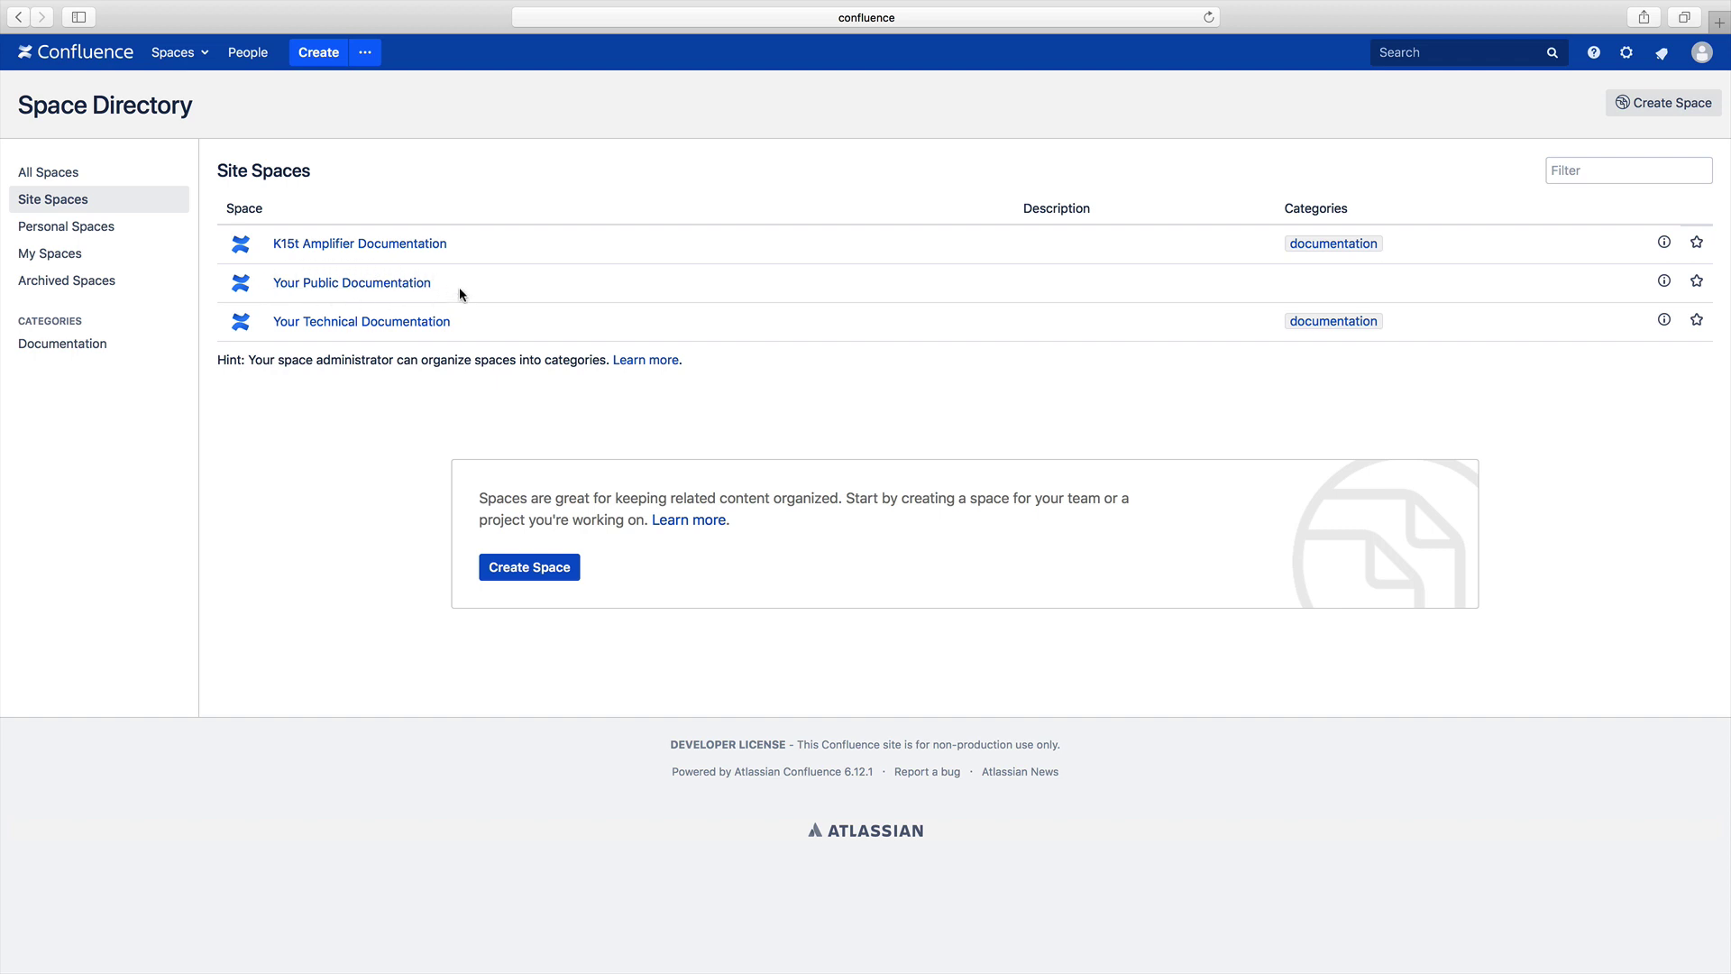
click(370, 323)
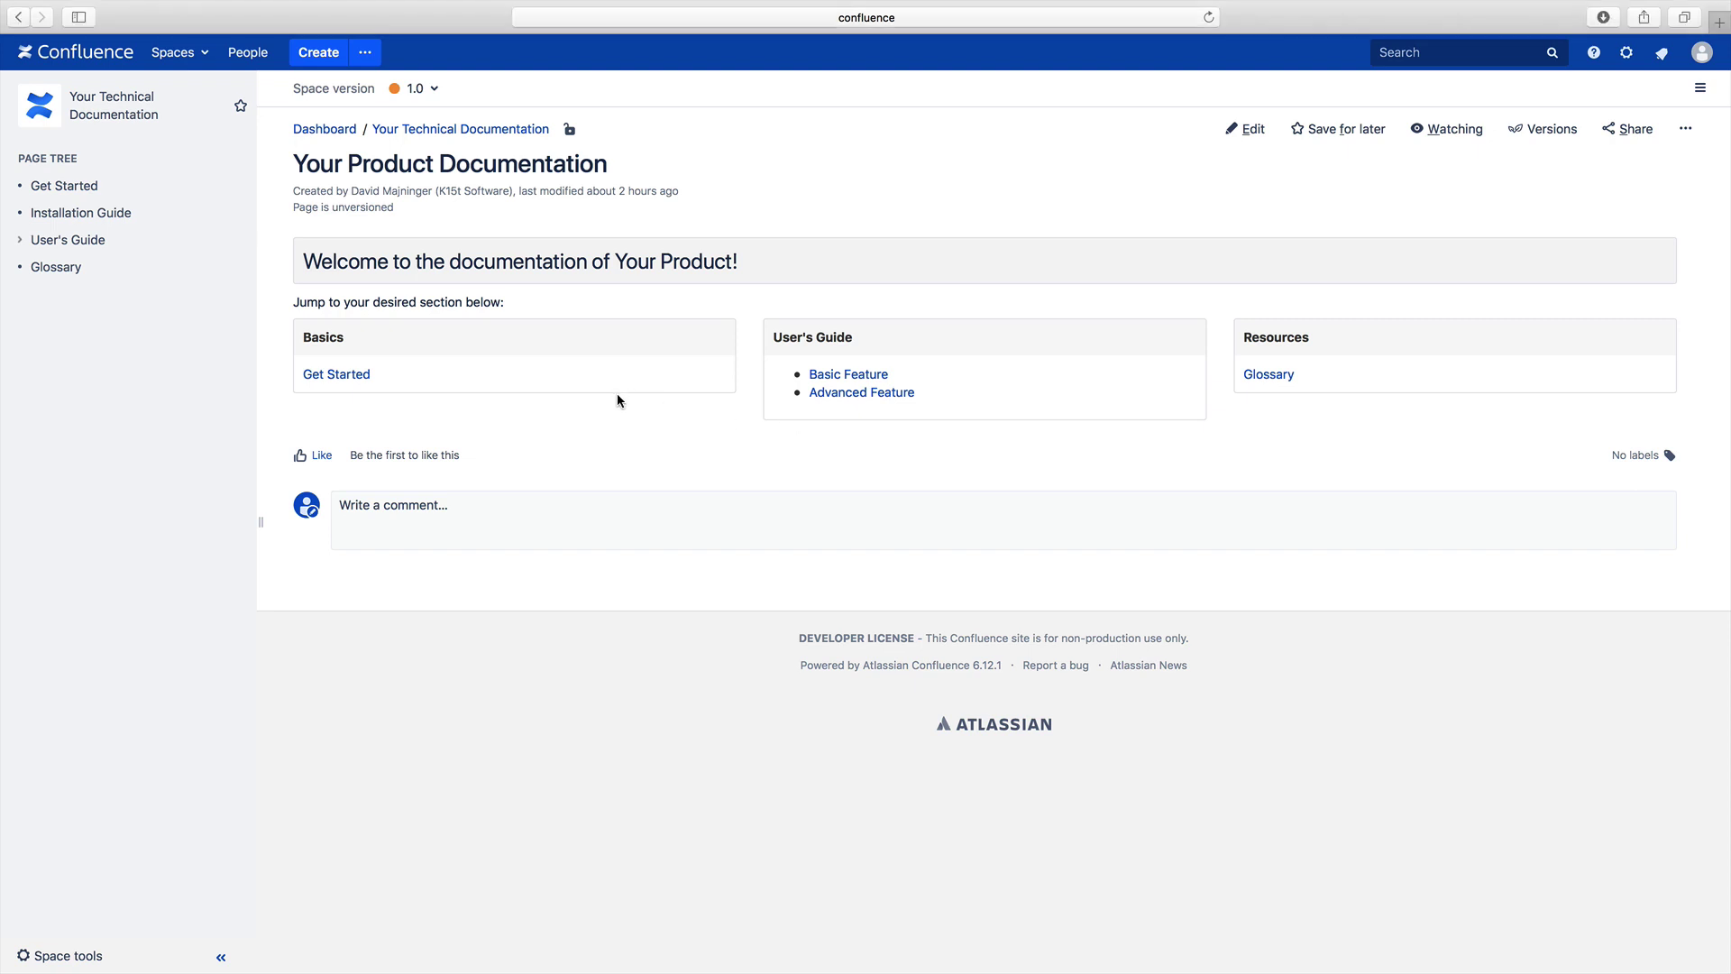
Step: Create version 2.0 described 'This is my second version' with the colour Cyan
click(63, 954)
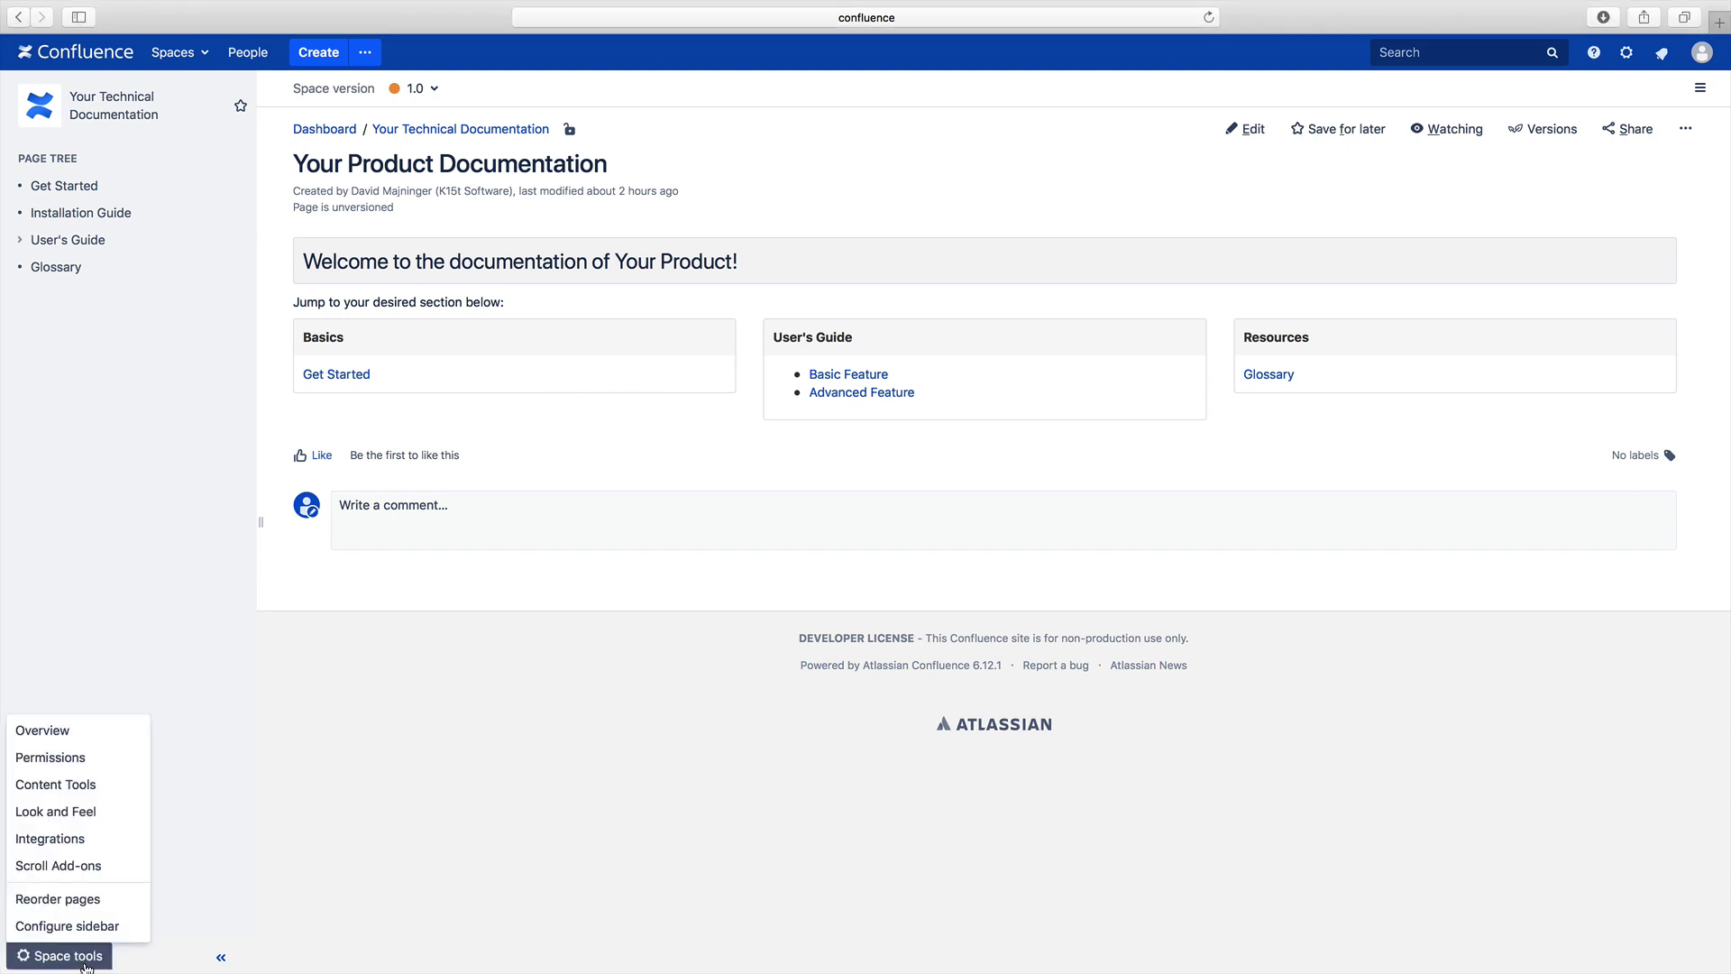
click(68, 867)
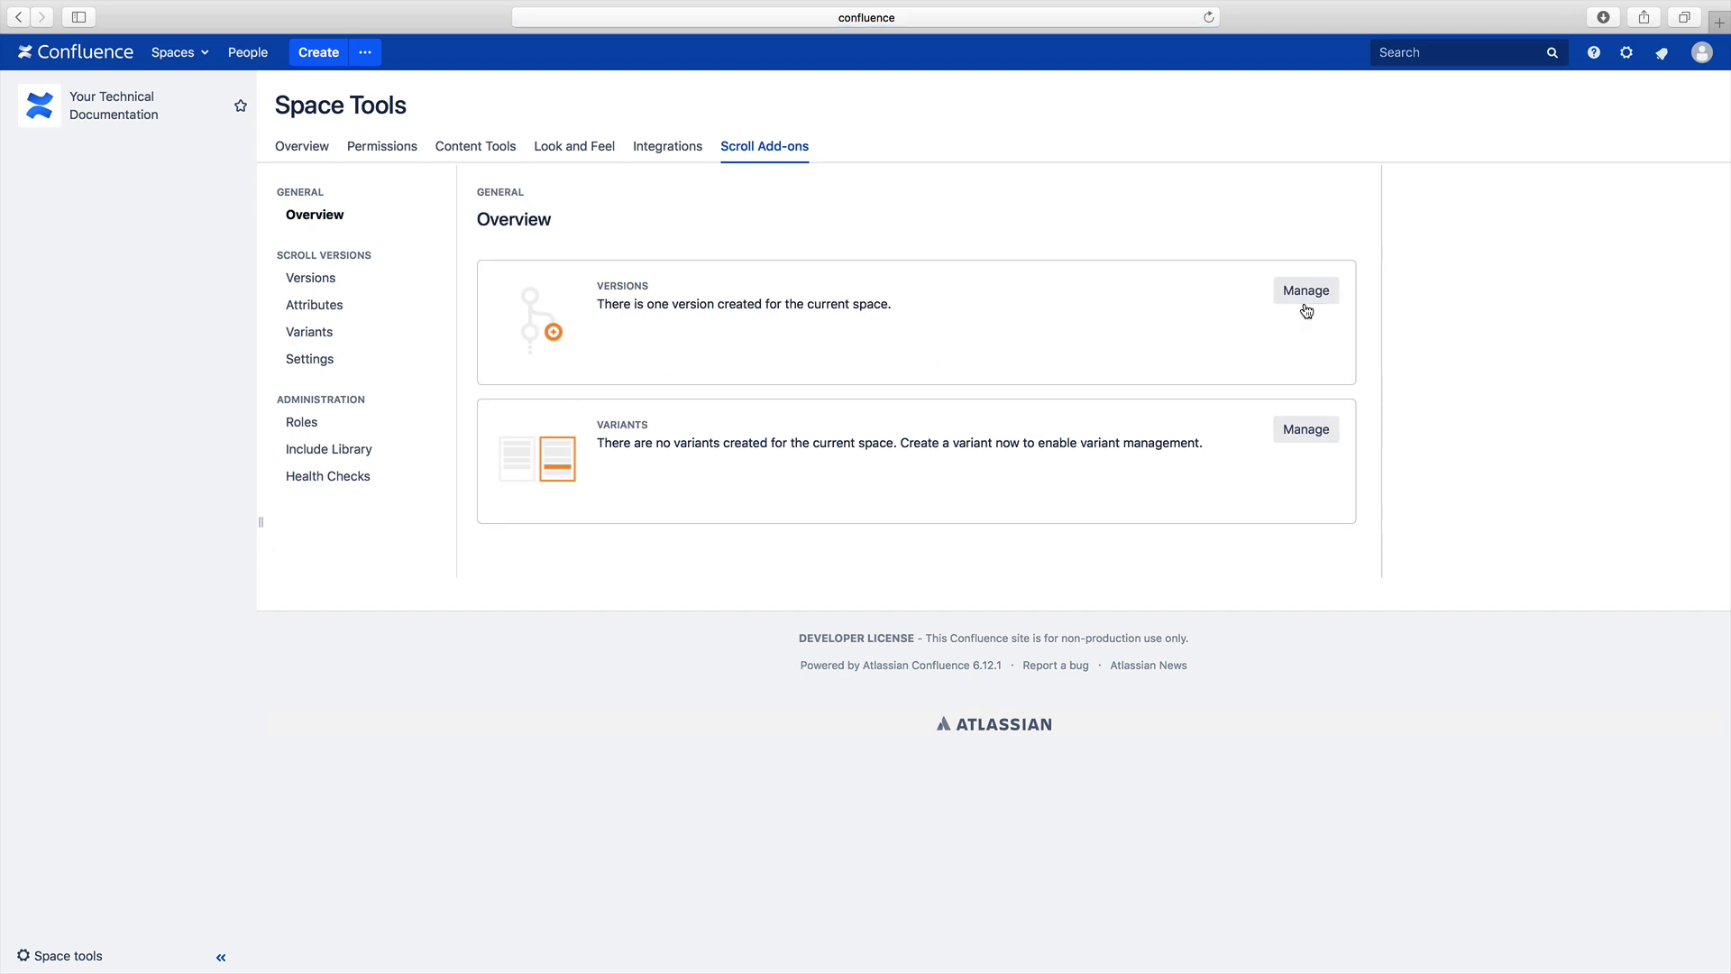
click(1304, 304)
click(1269, 231)
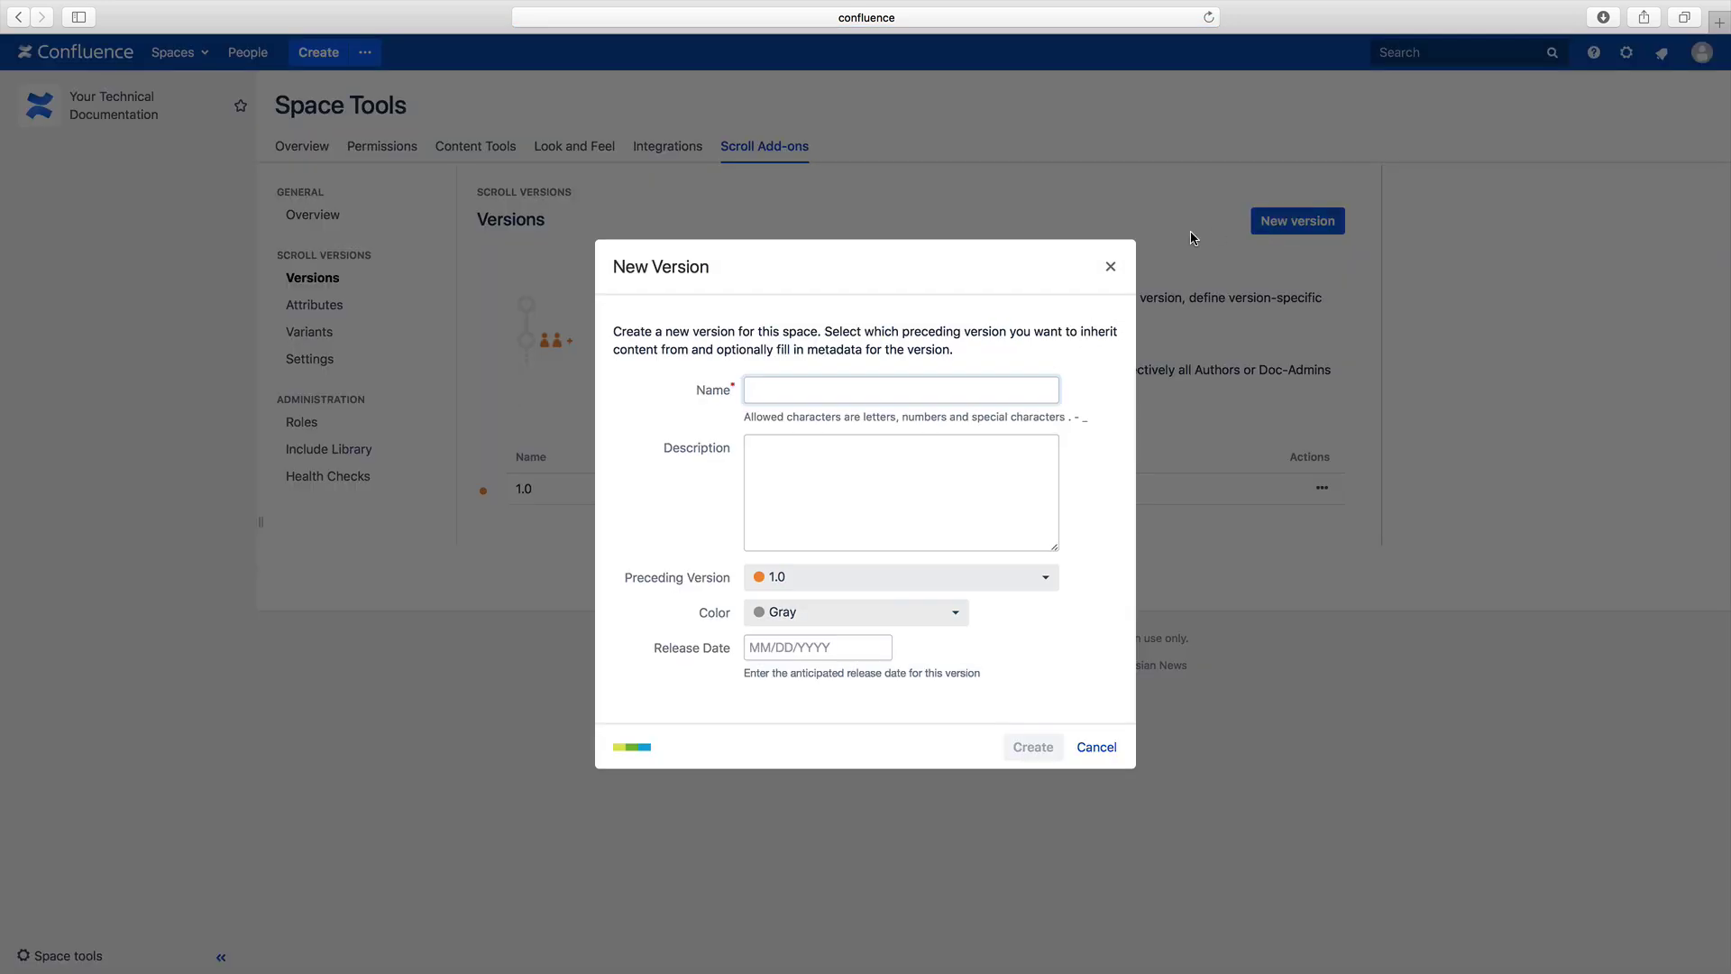
text(2.)
click(751, 447)
text(This is my sec)
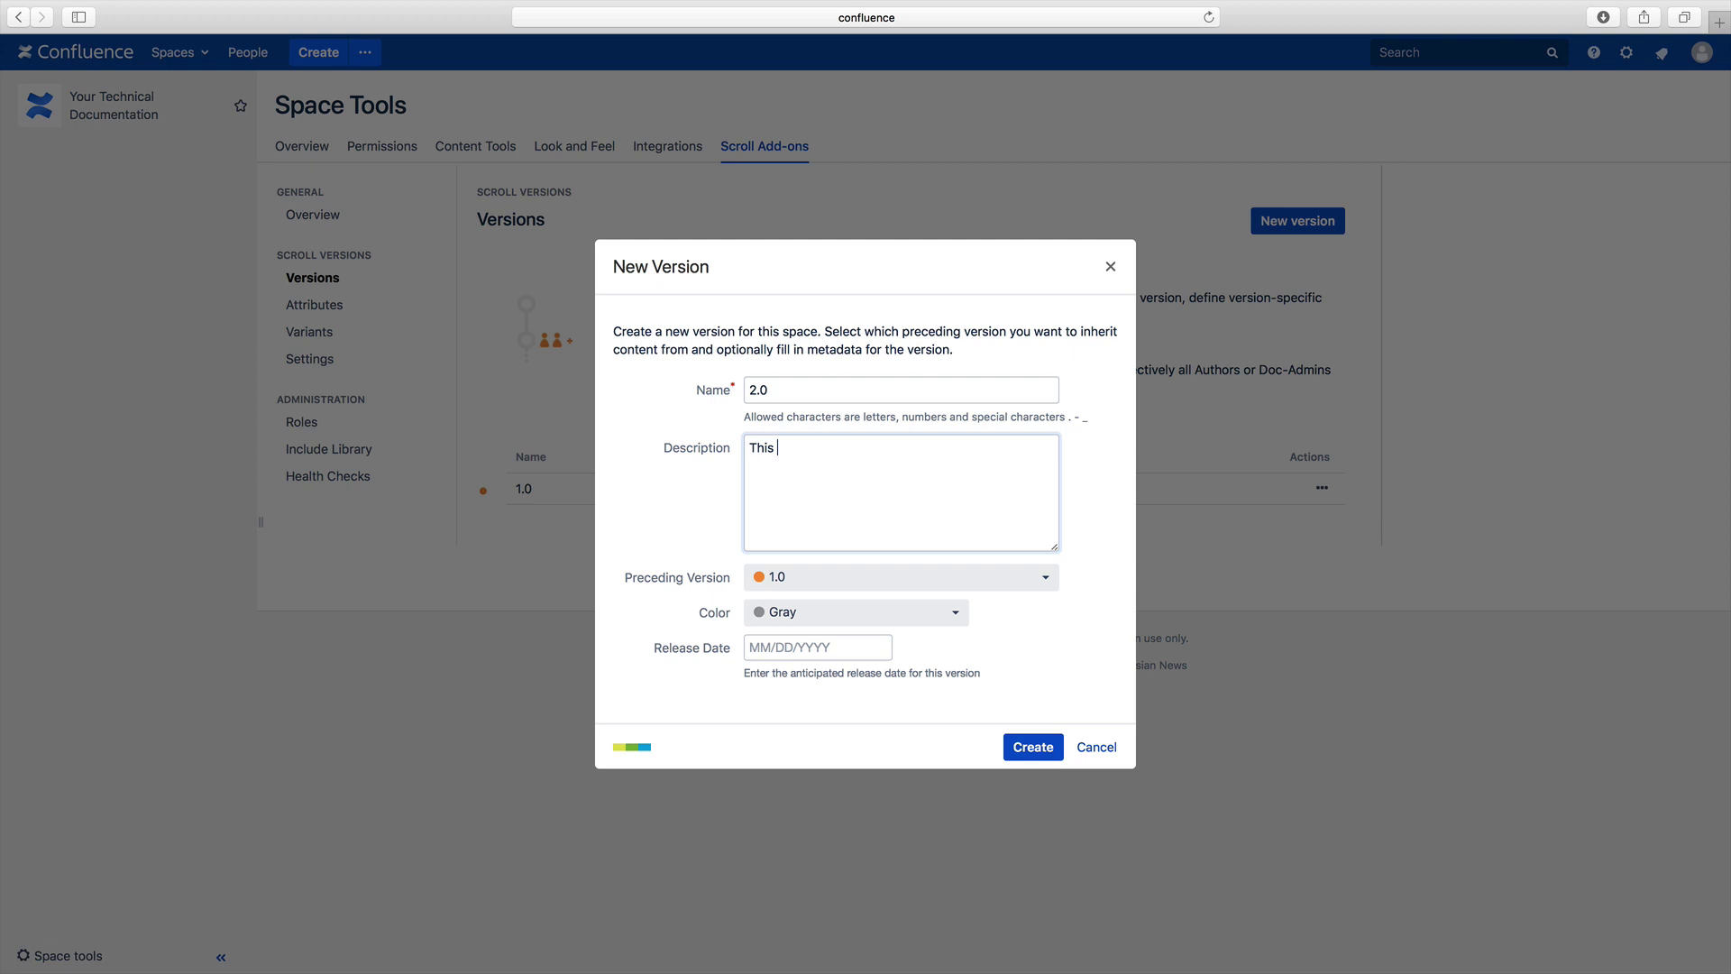
text(ond version.)
click(879, 620)
click(820, 807)
click(1028, 748)
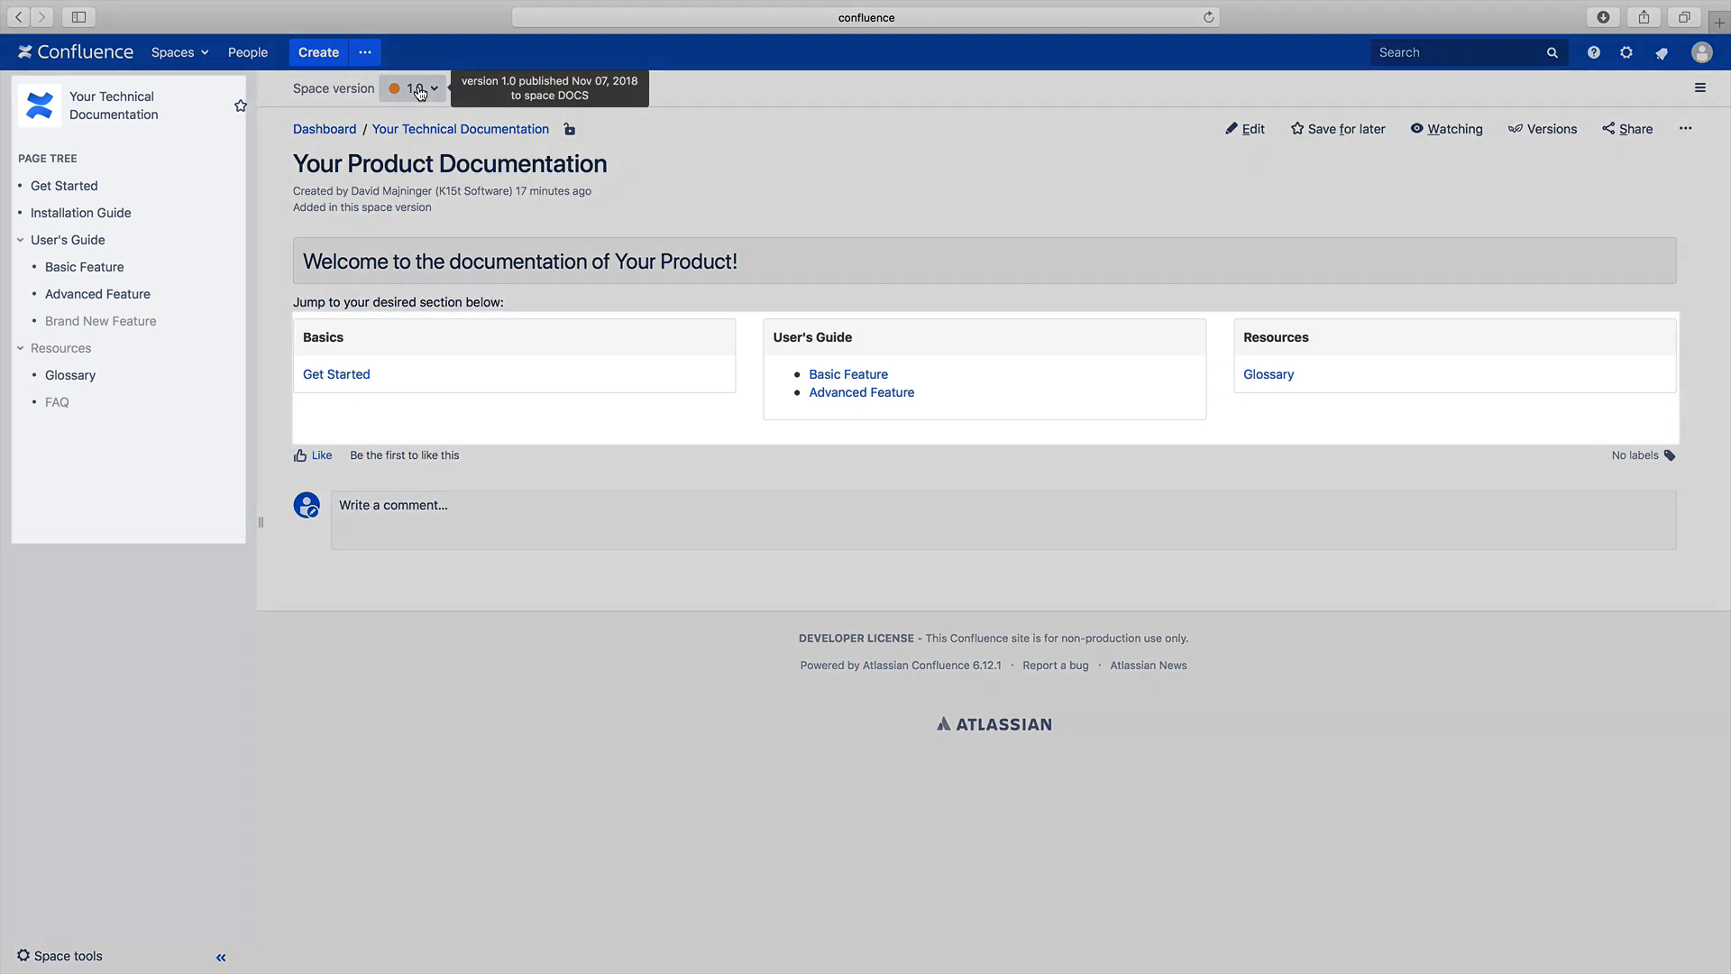
Step: Switch the space to version 2.0 and open the Installation Guide page
click(415, 89)
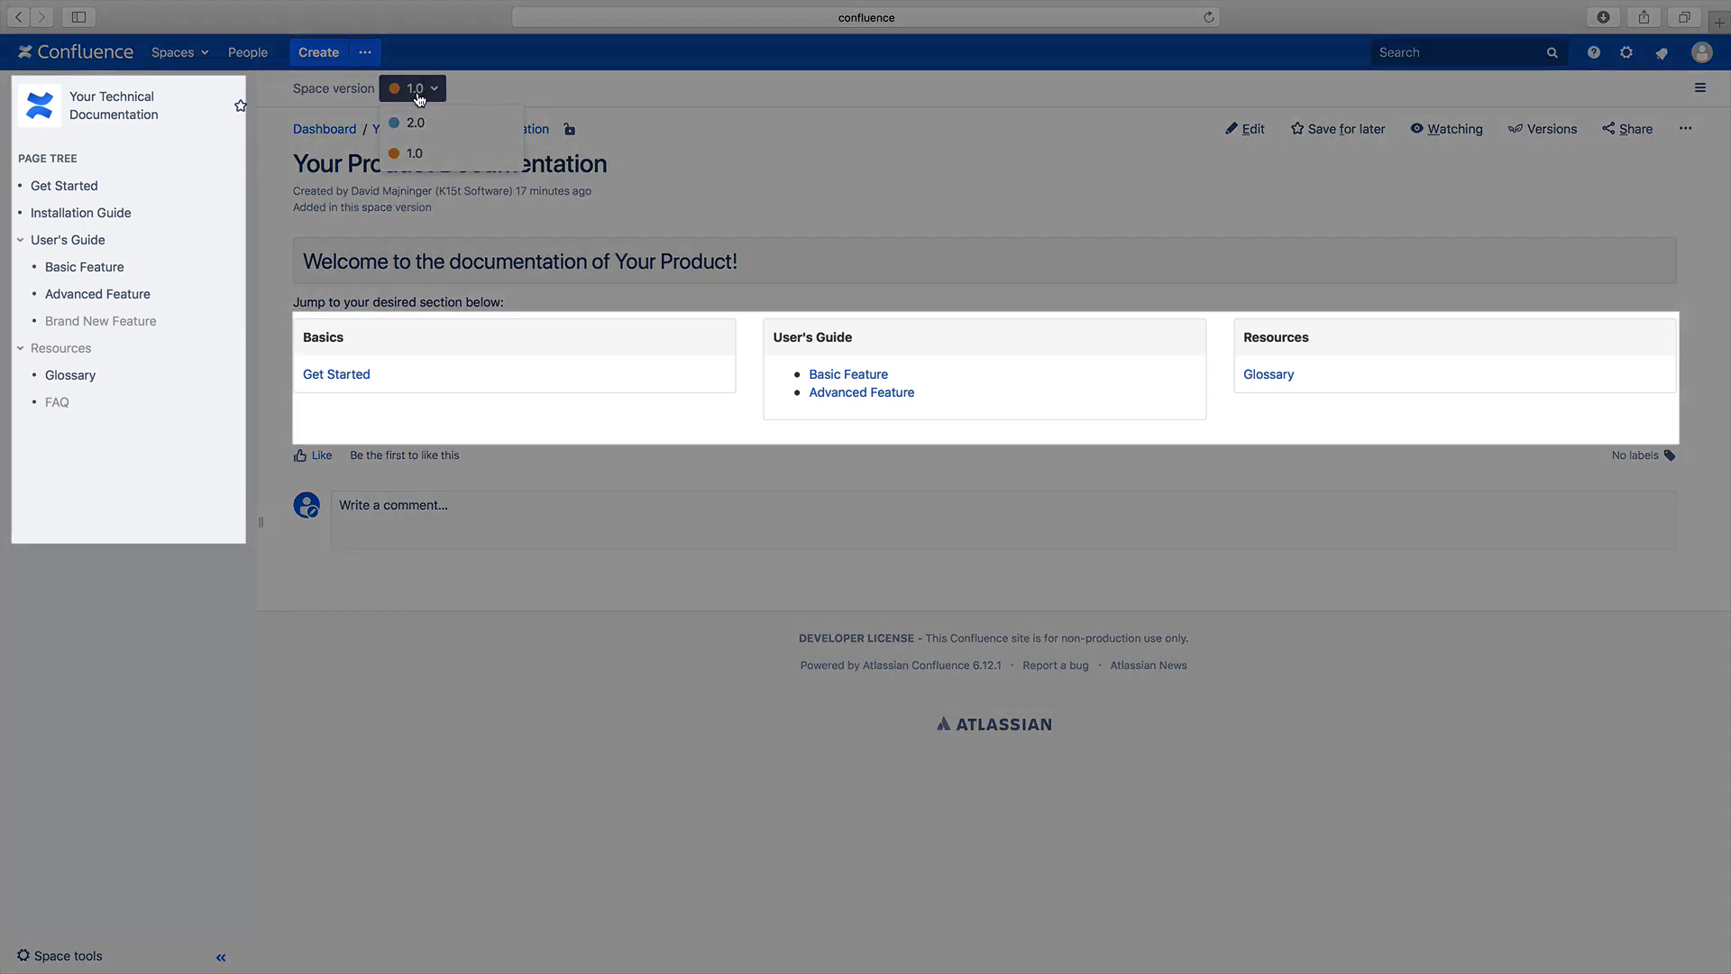
click(414, 122)
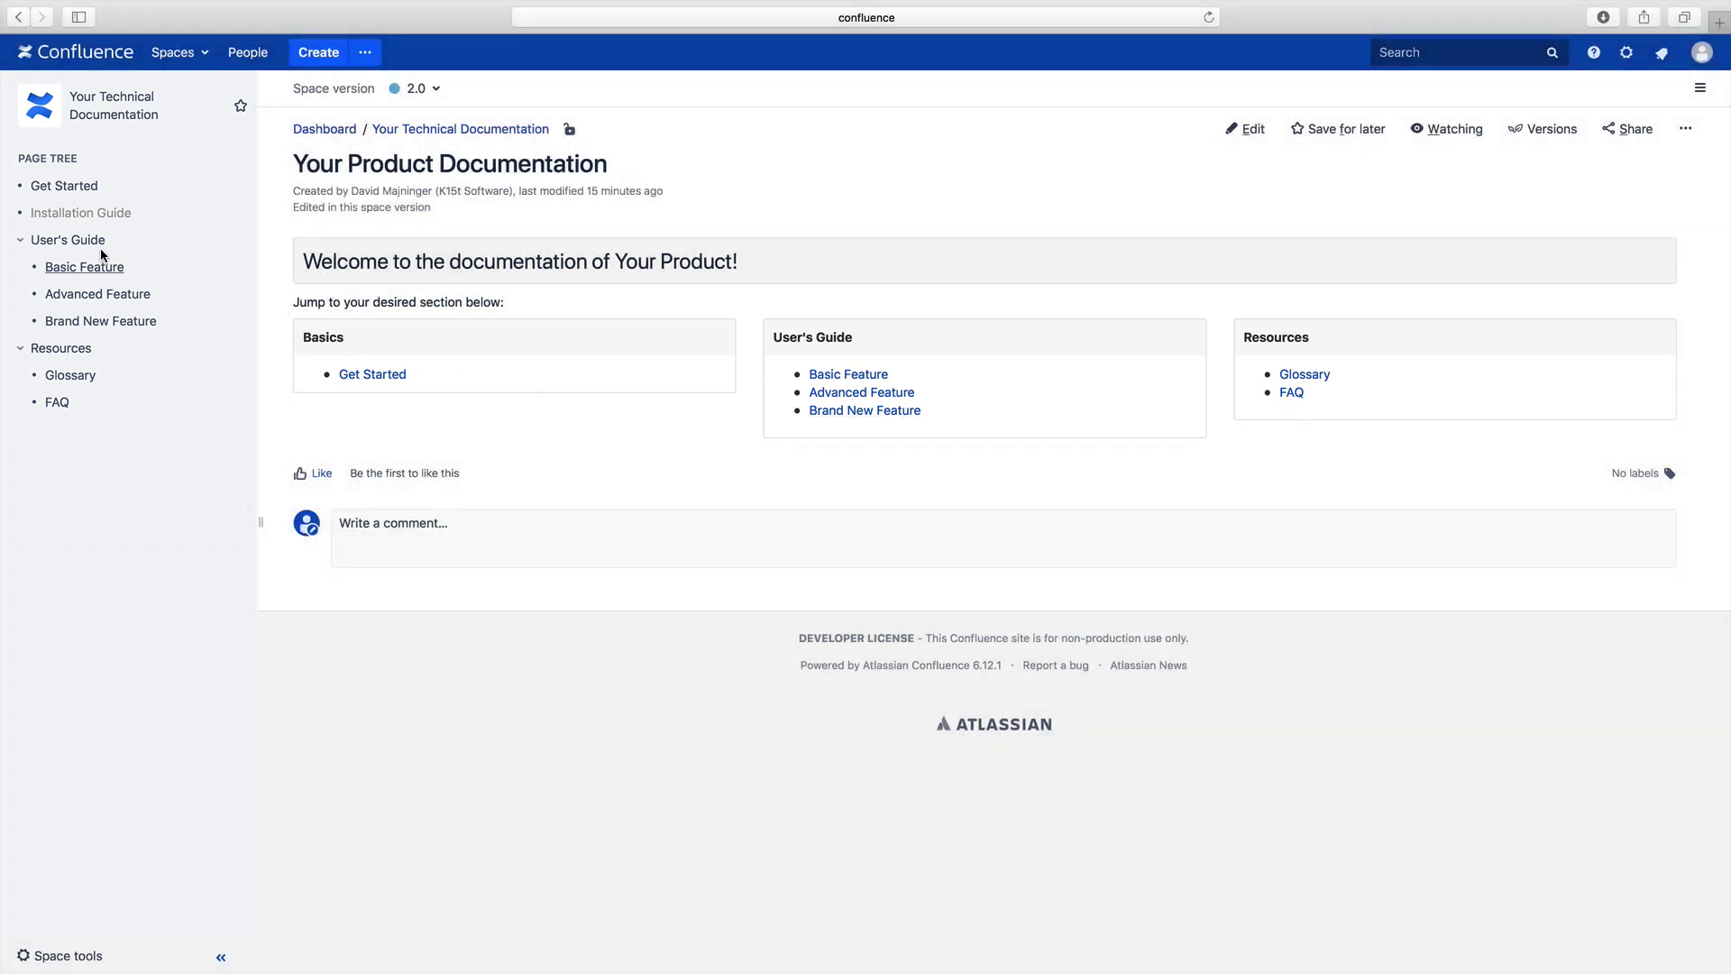
click(77, 214)
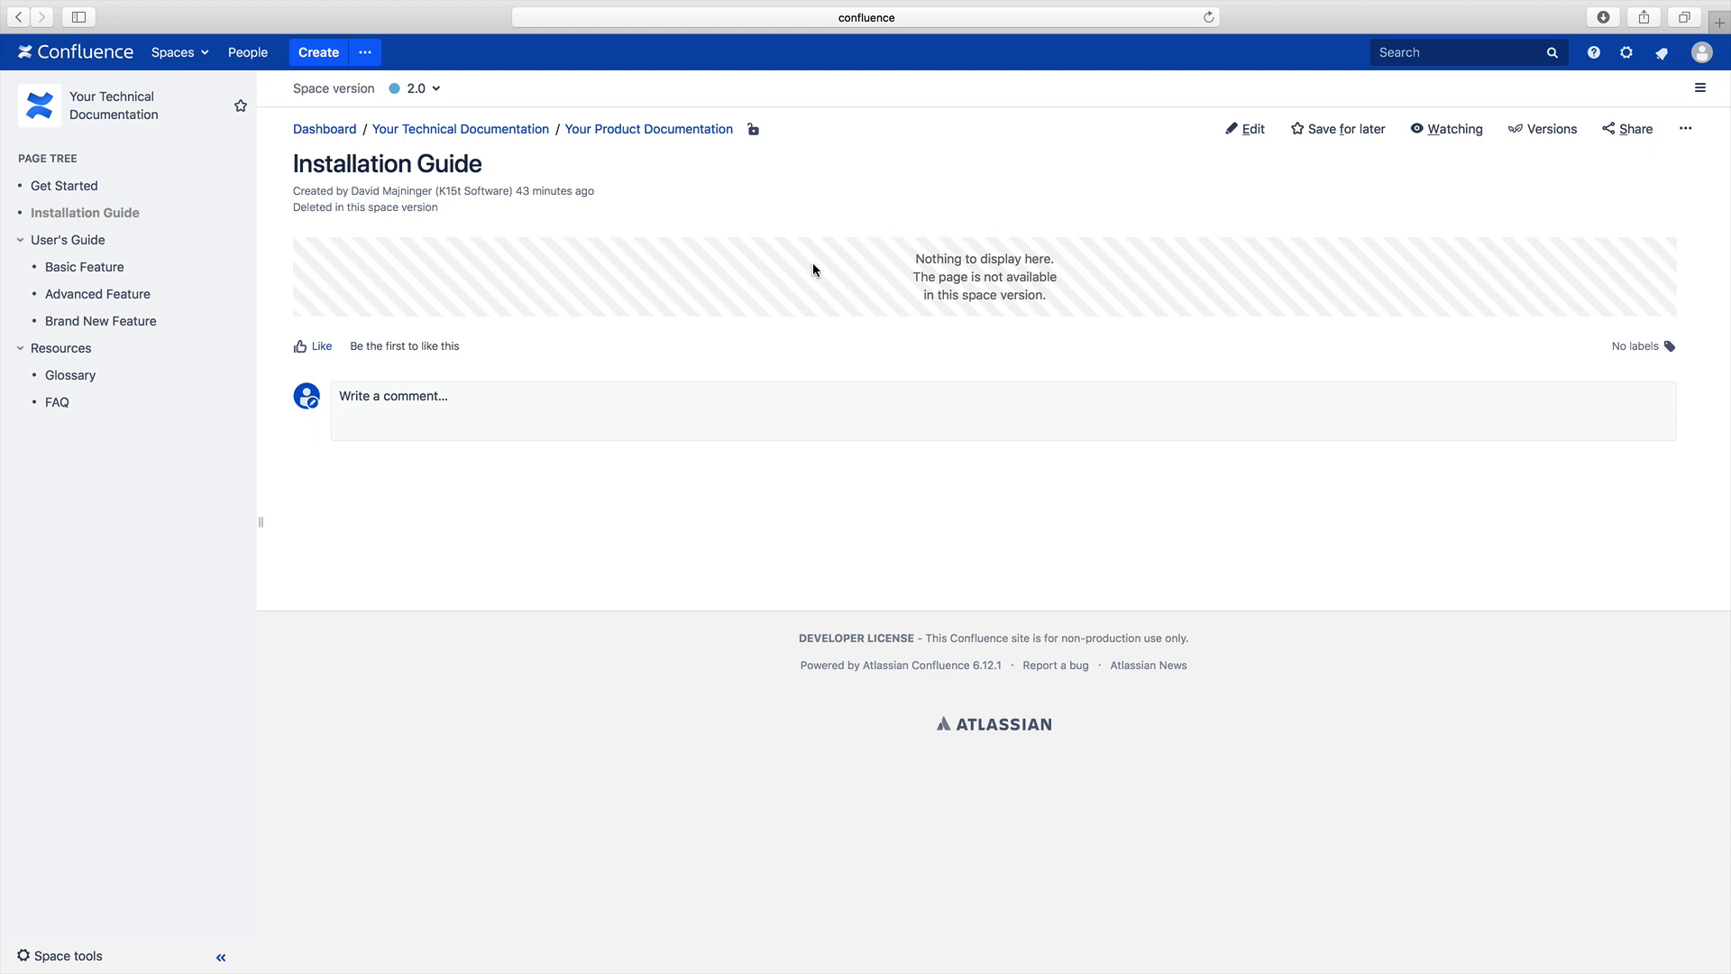
Step: Compare Installation Guide in version 1.0, then return home in version 2.0
click(419, 90)
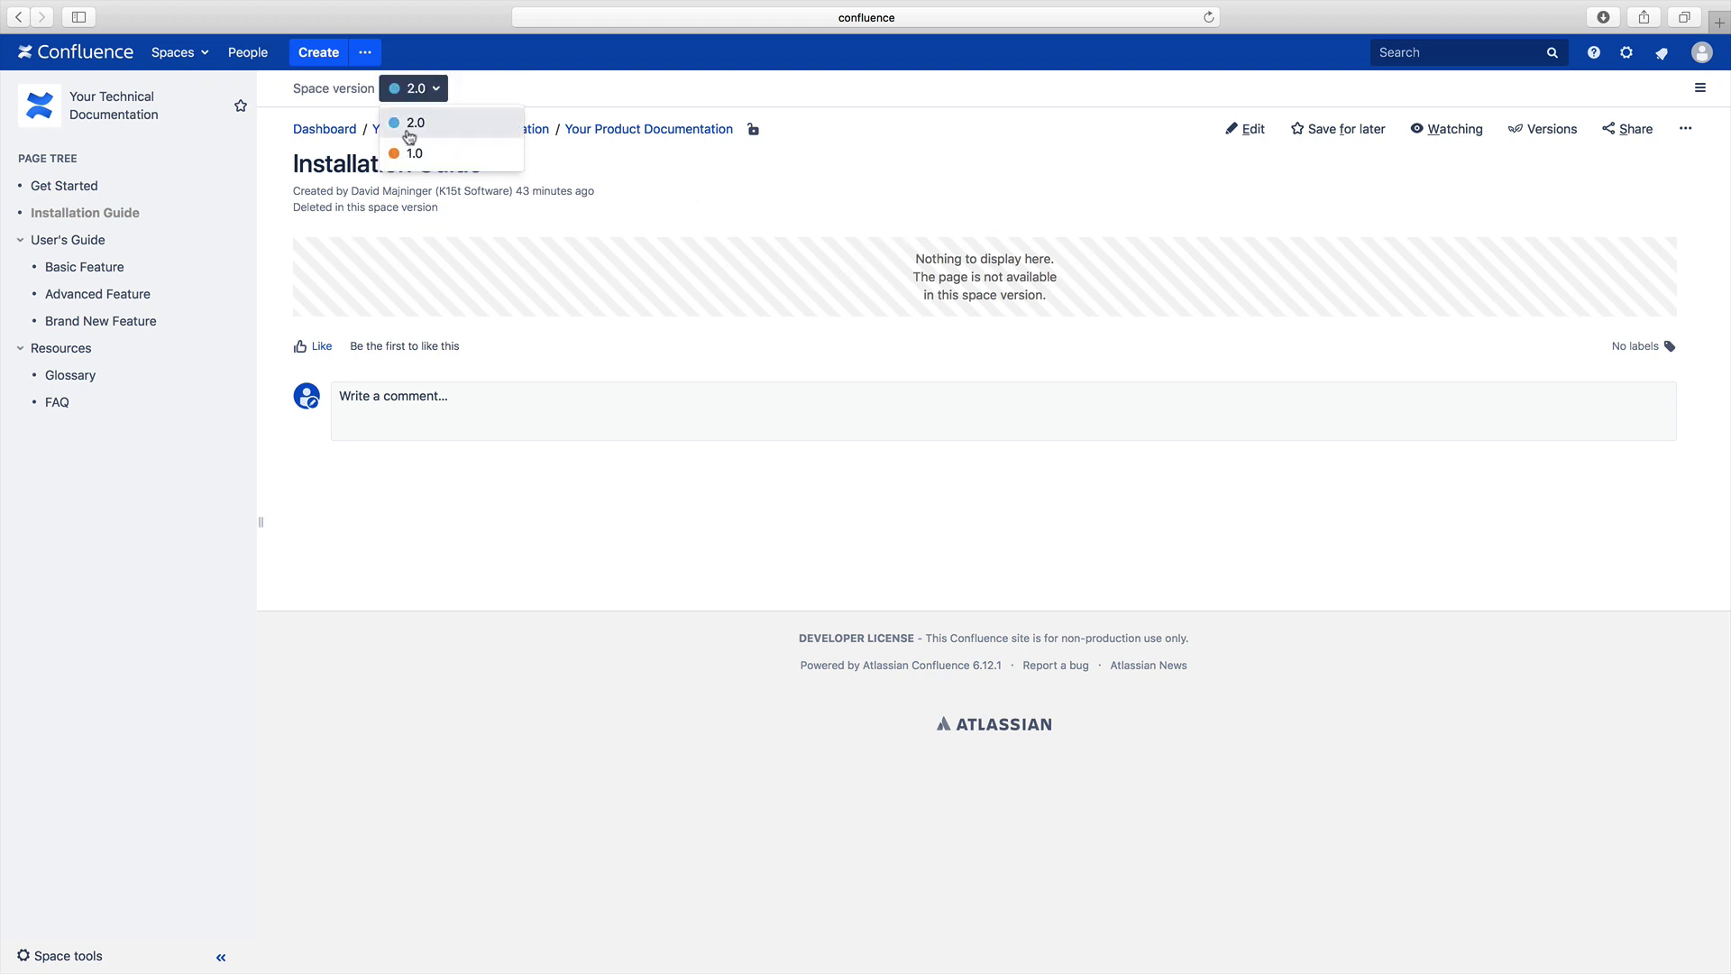
click(410, 154)
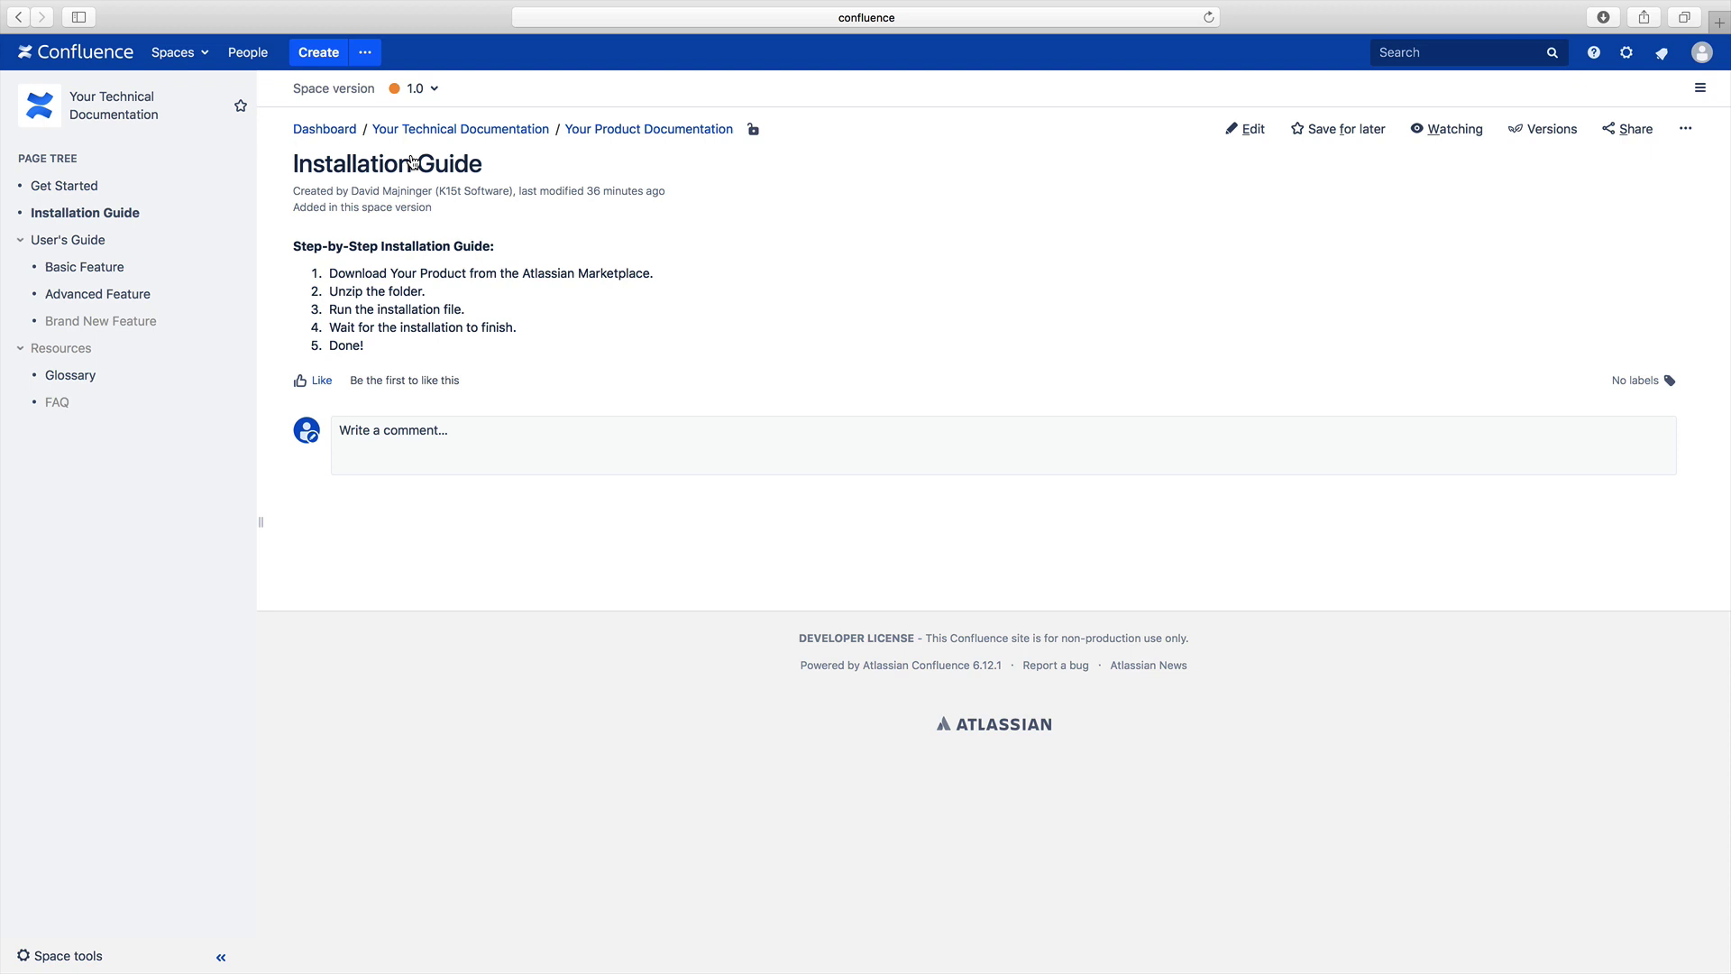
click(136, 122)
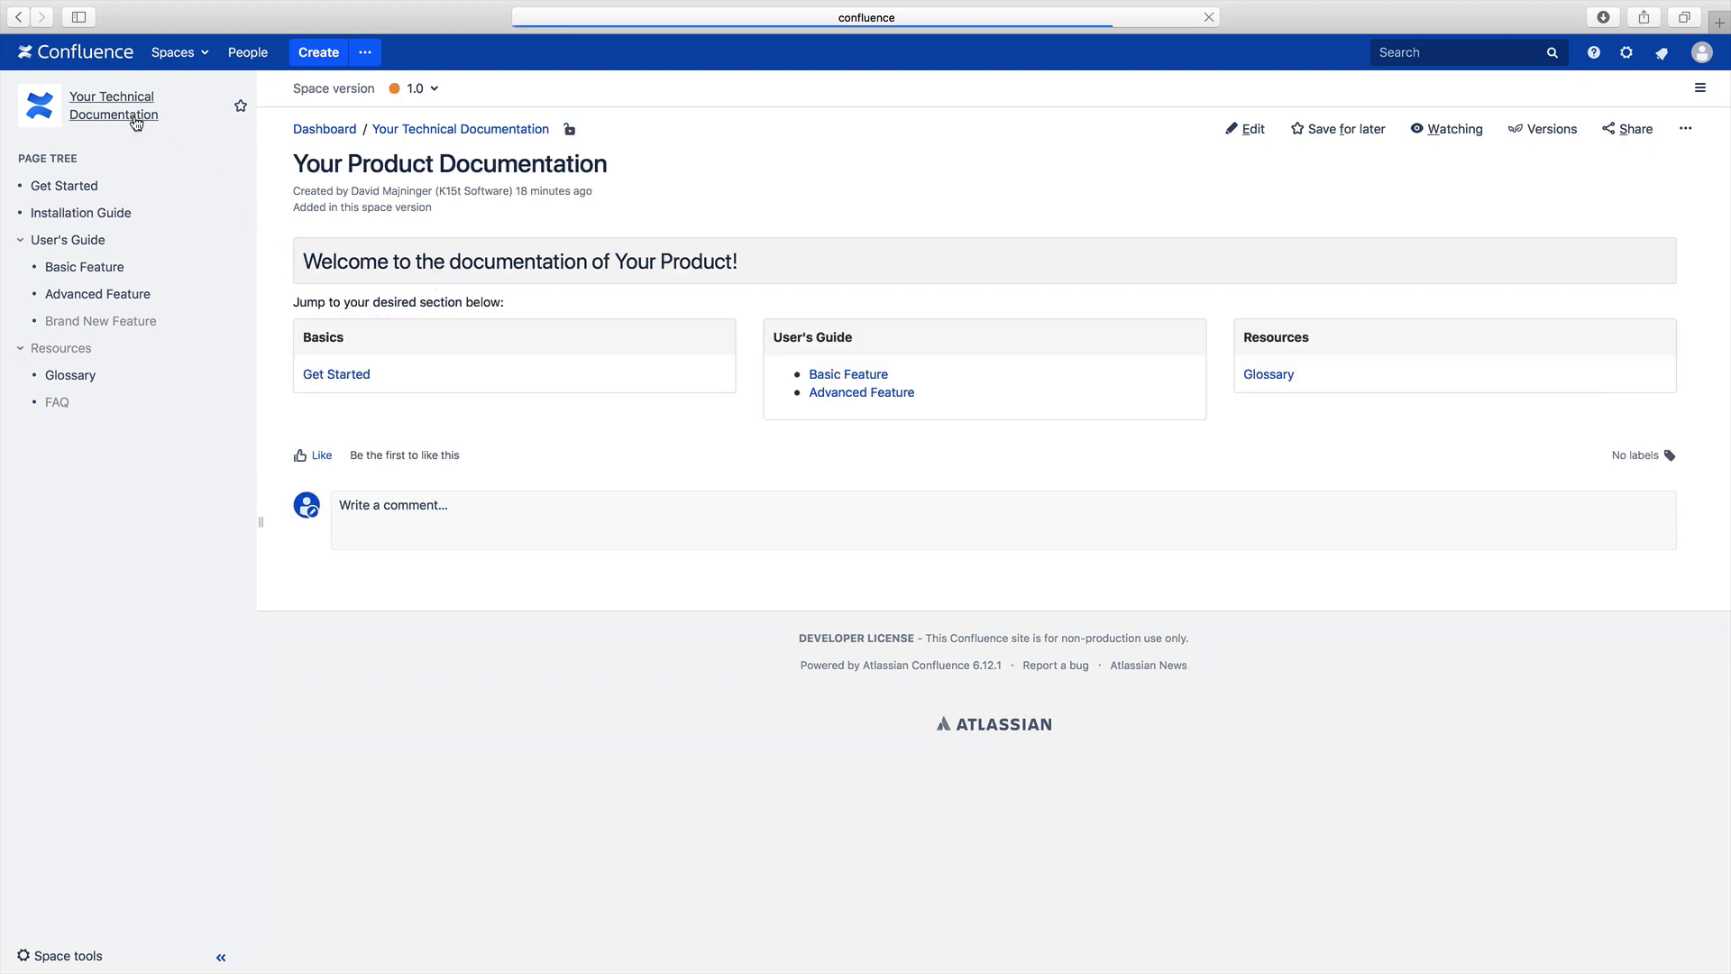
click(422, 90)
click(426, 128)
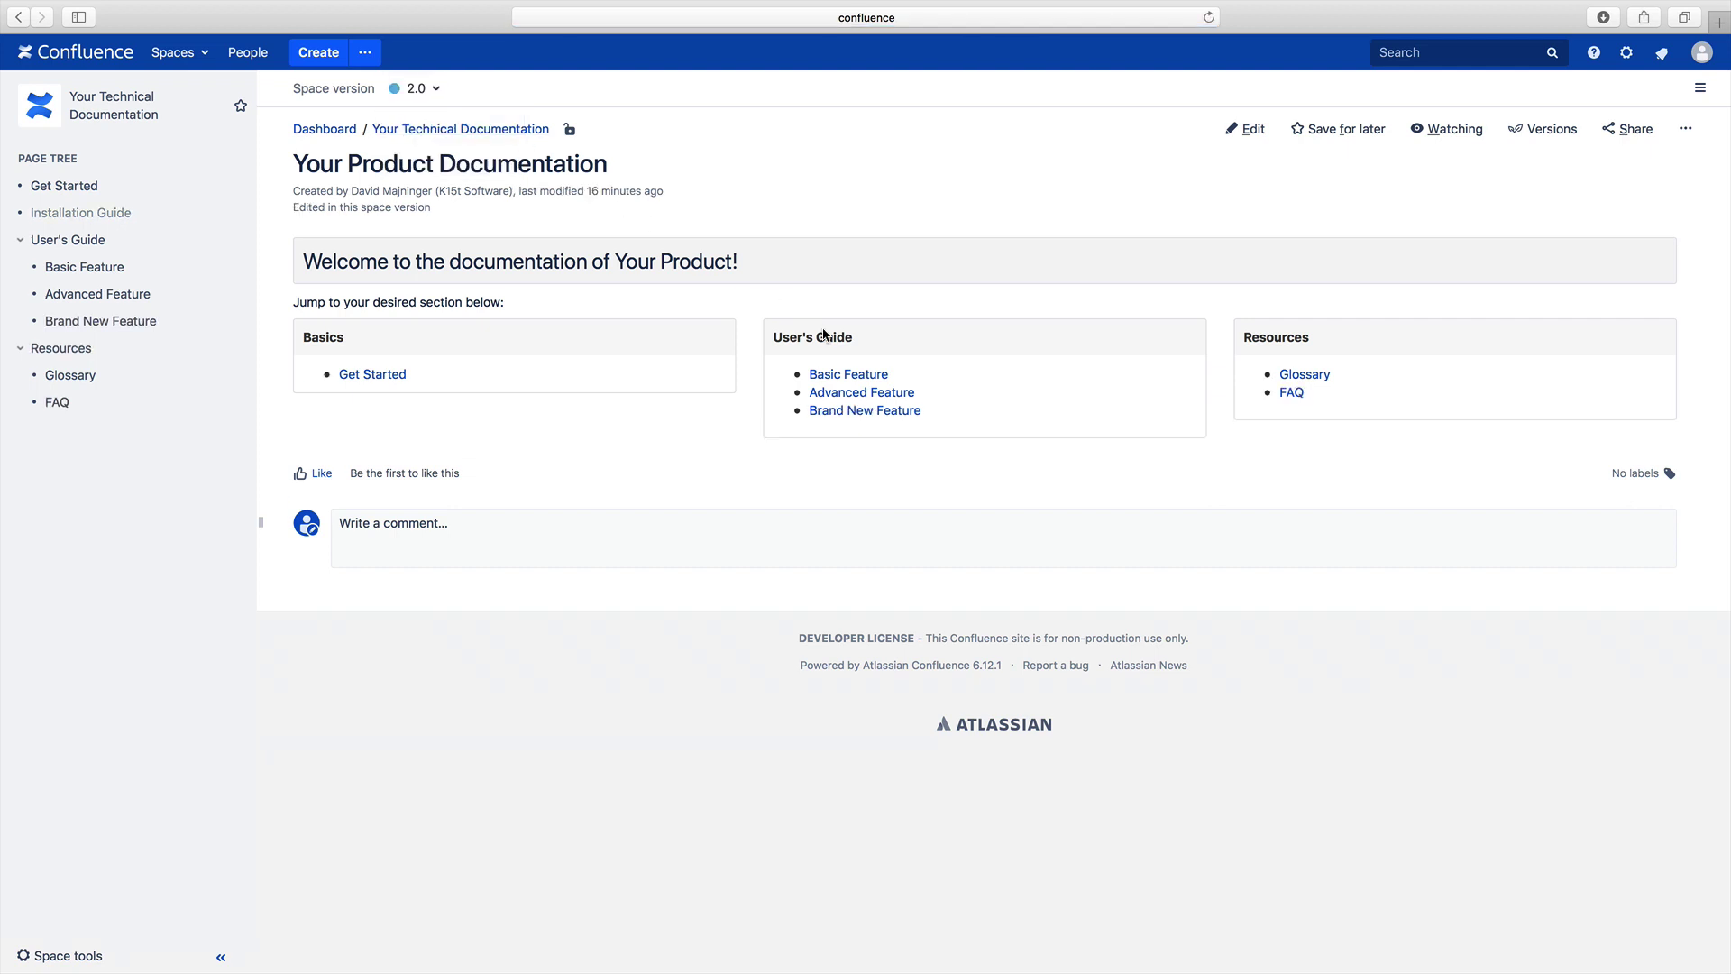
Step: Publish version 2.0 into the existing 'Your Public Documentation' space
click(1702, 87)
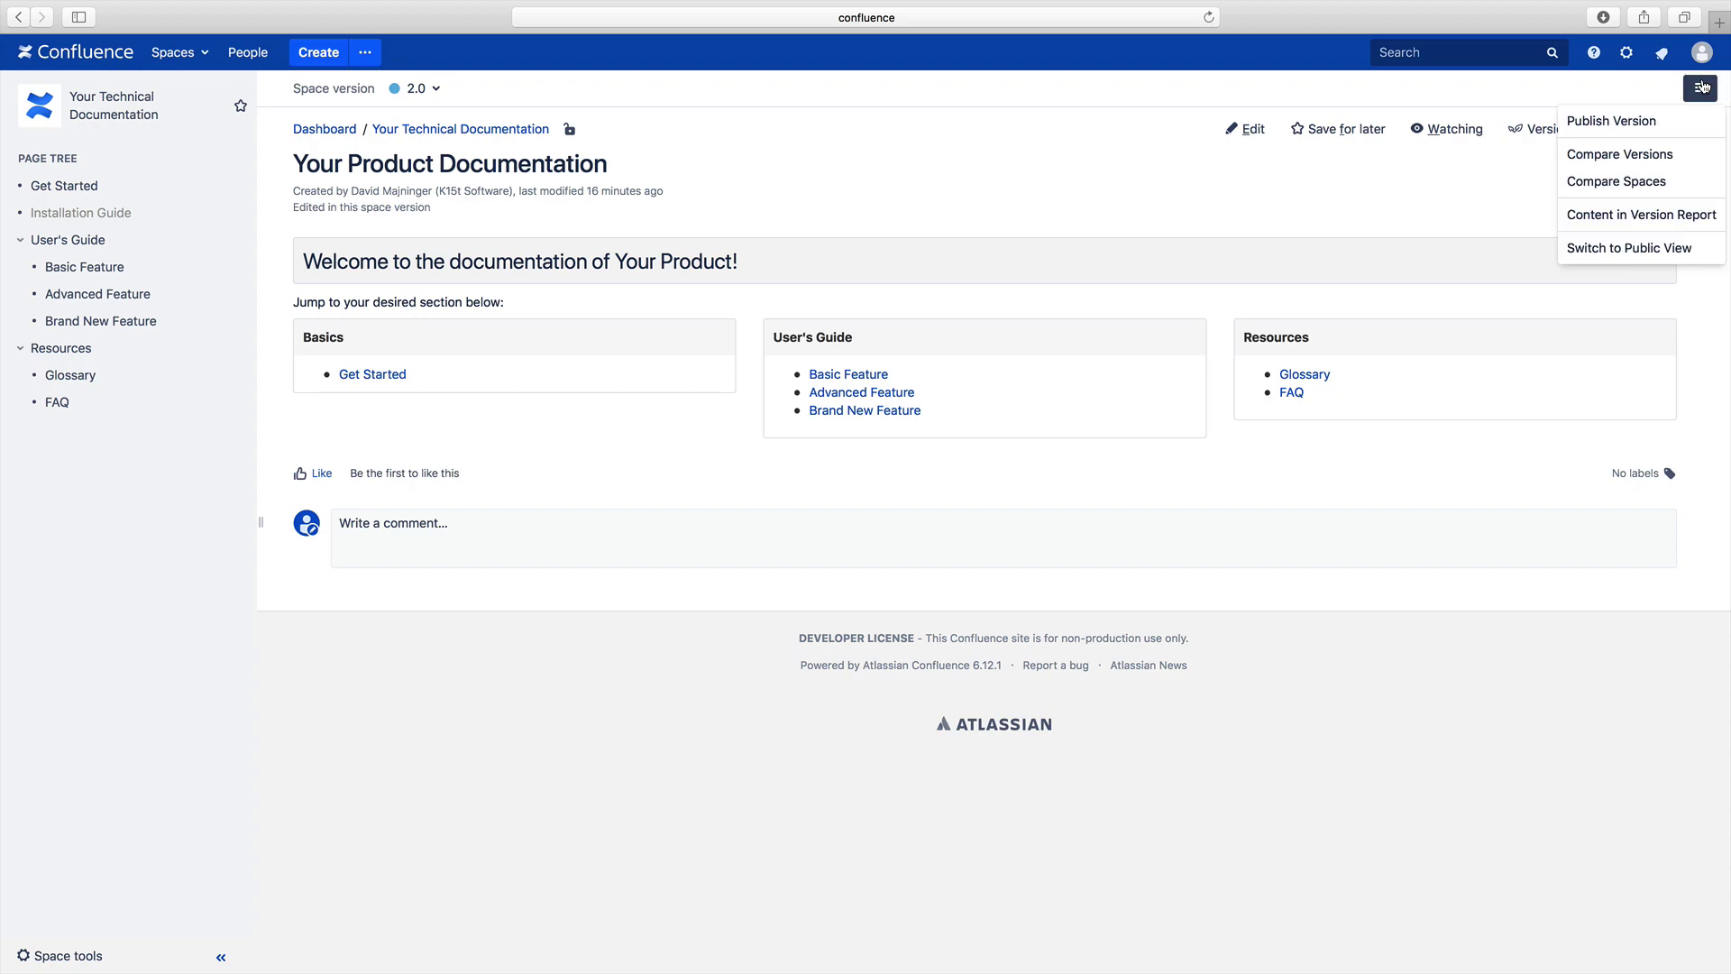
click(1657, 121)
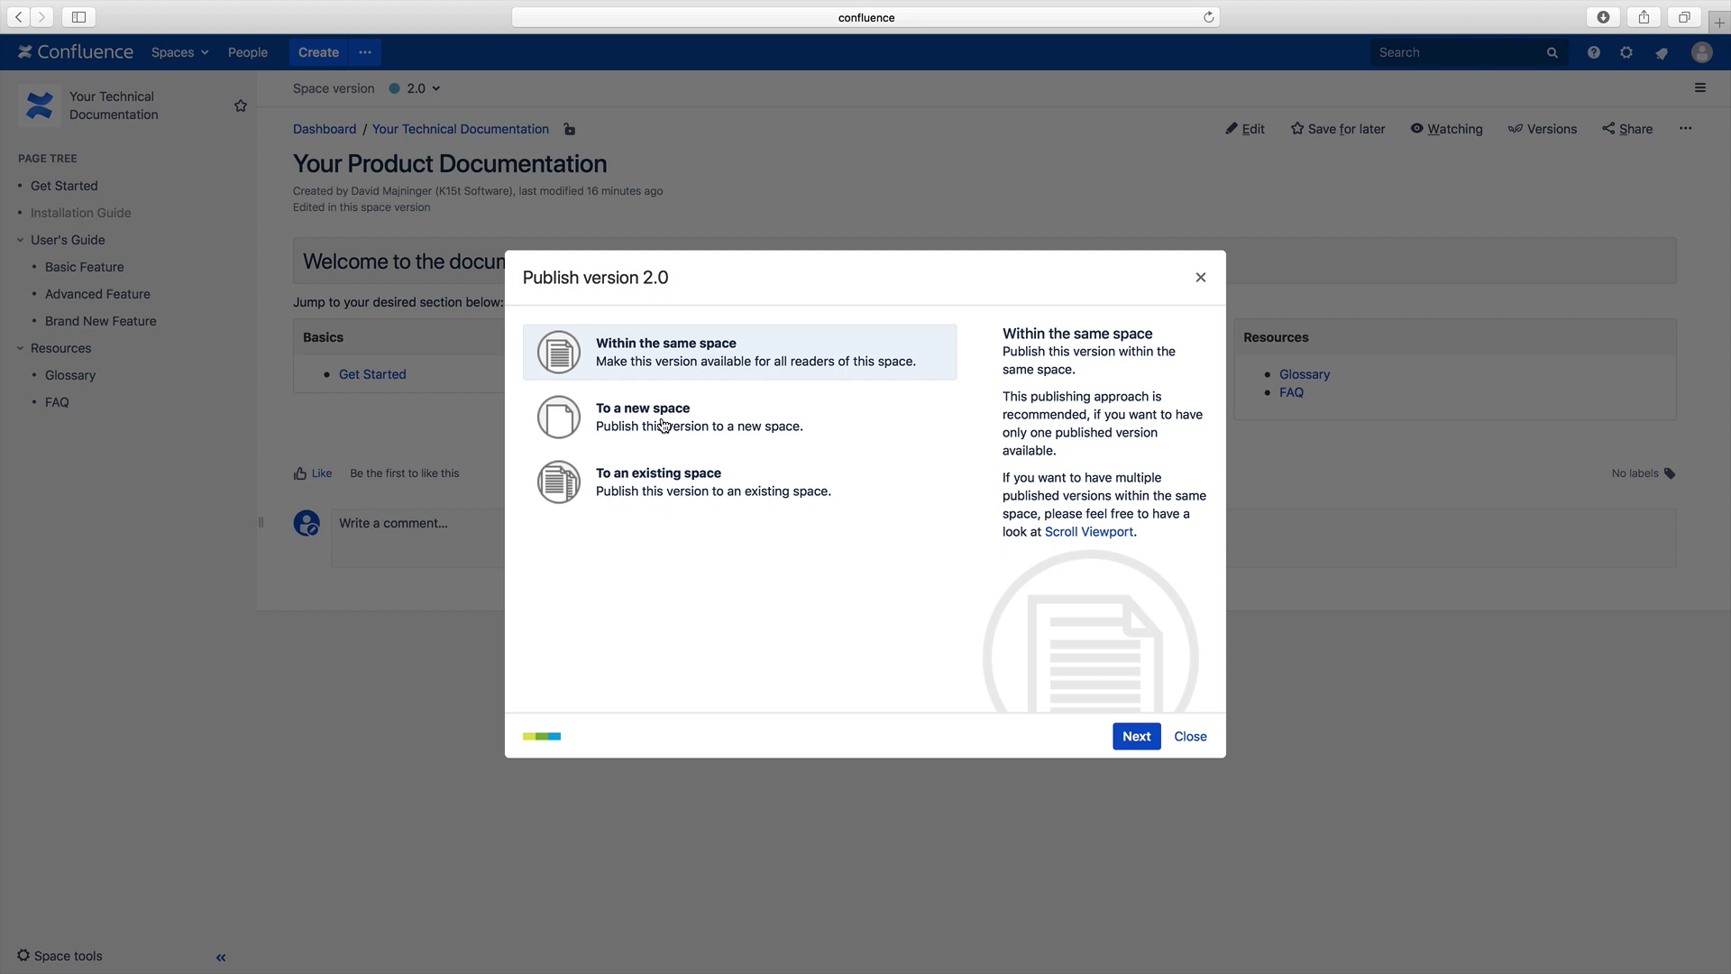
click(647, 479)
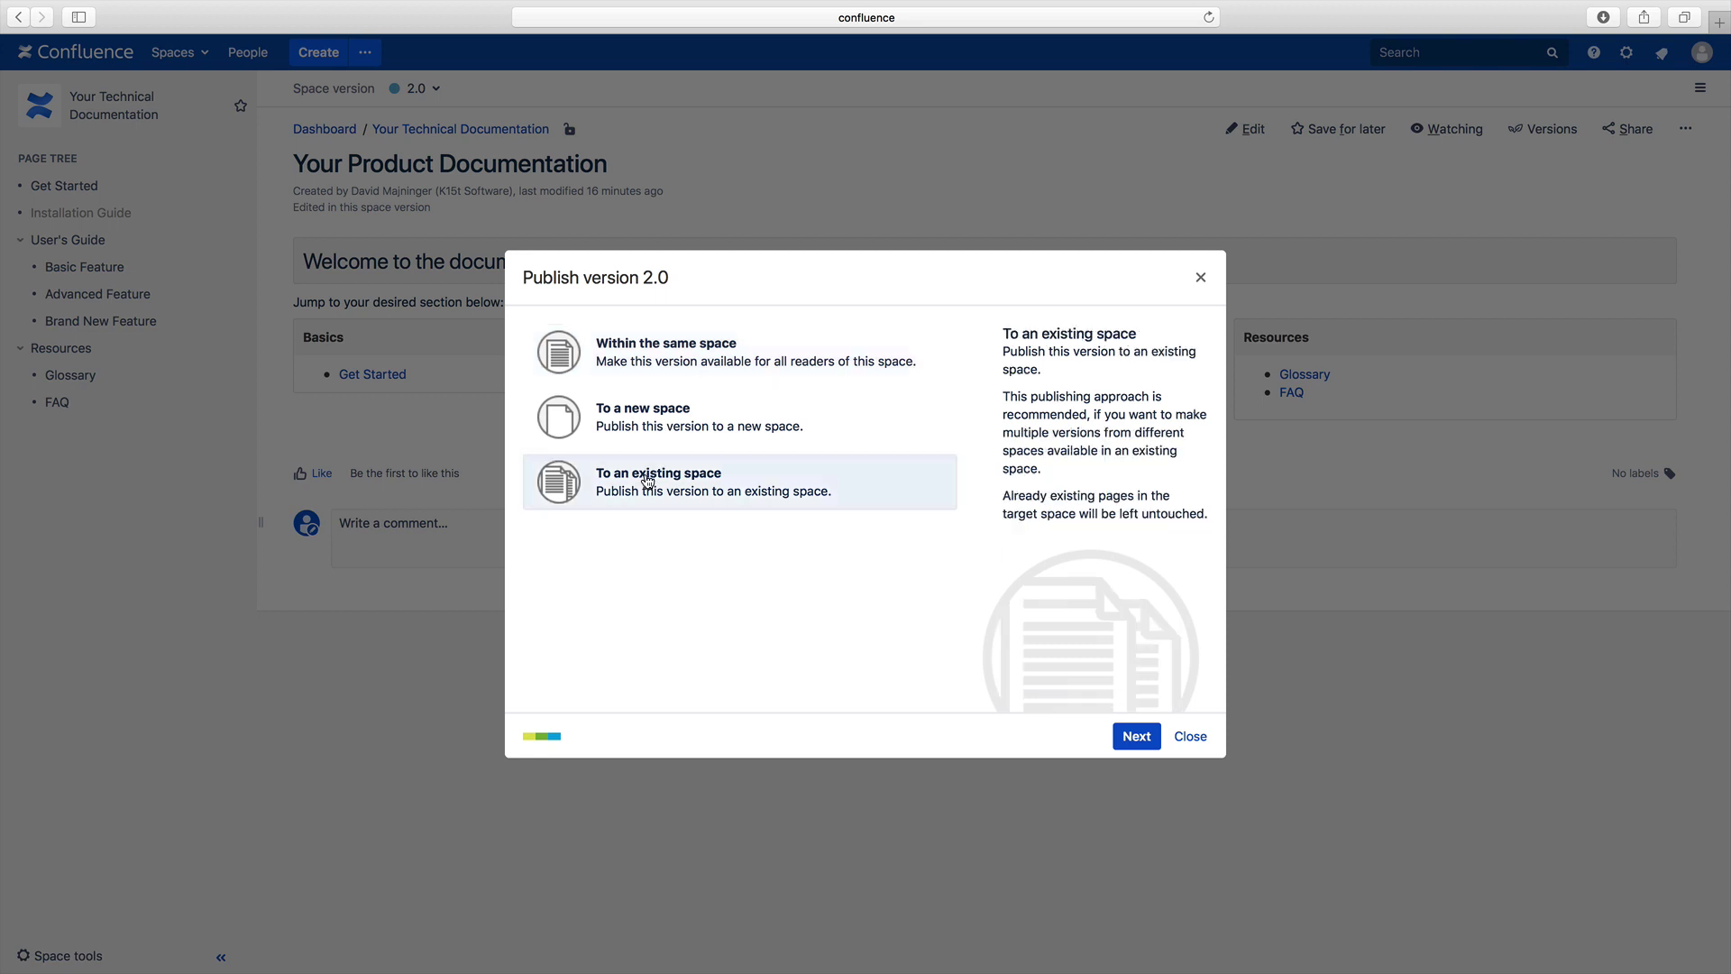
click(1137, 737)
click(781, 421)
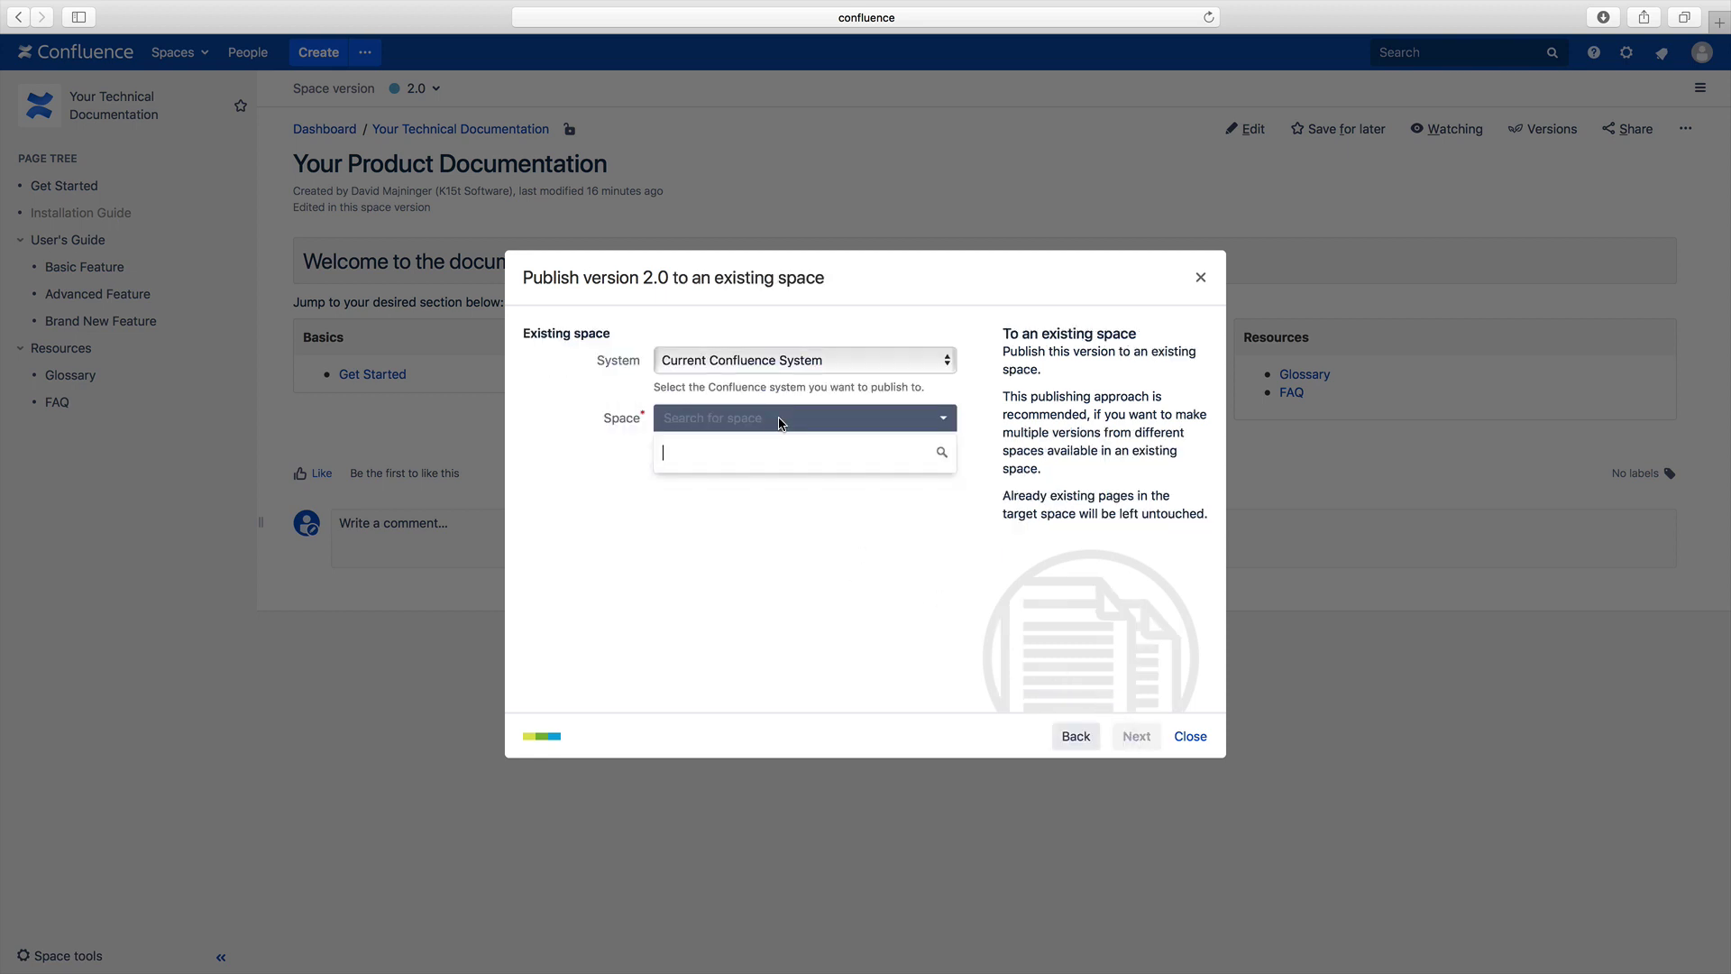
text(public)
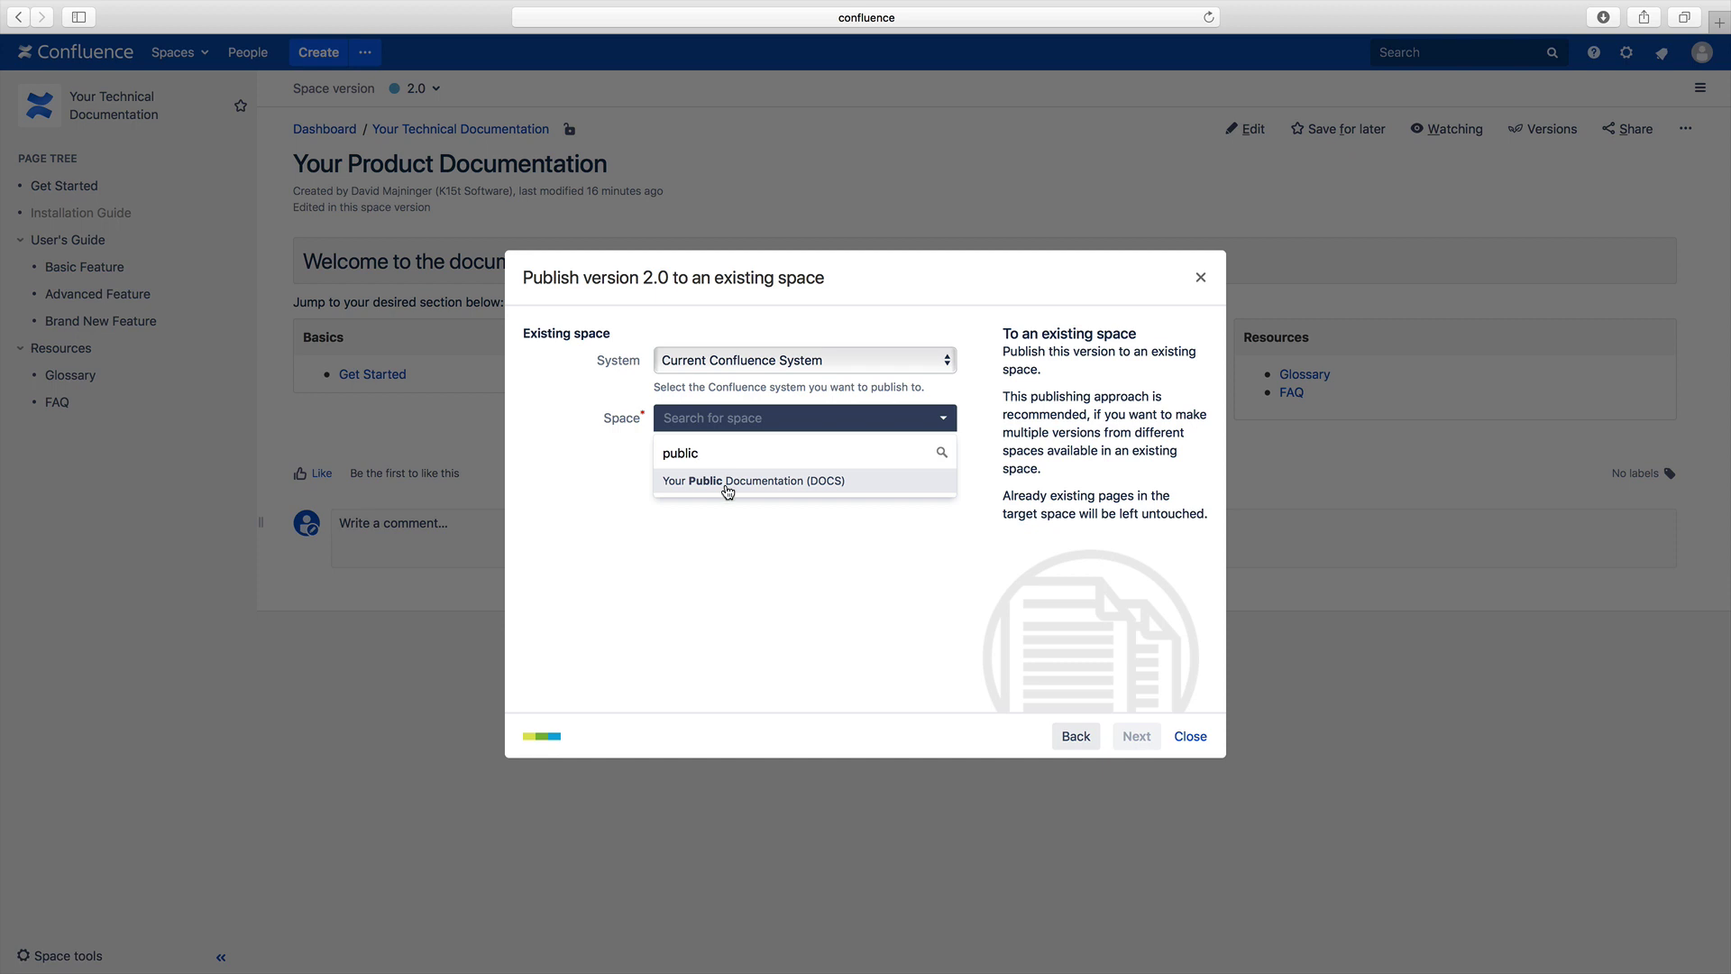
click(727, 482)
click(1137, 735)
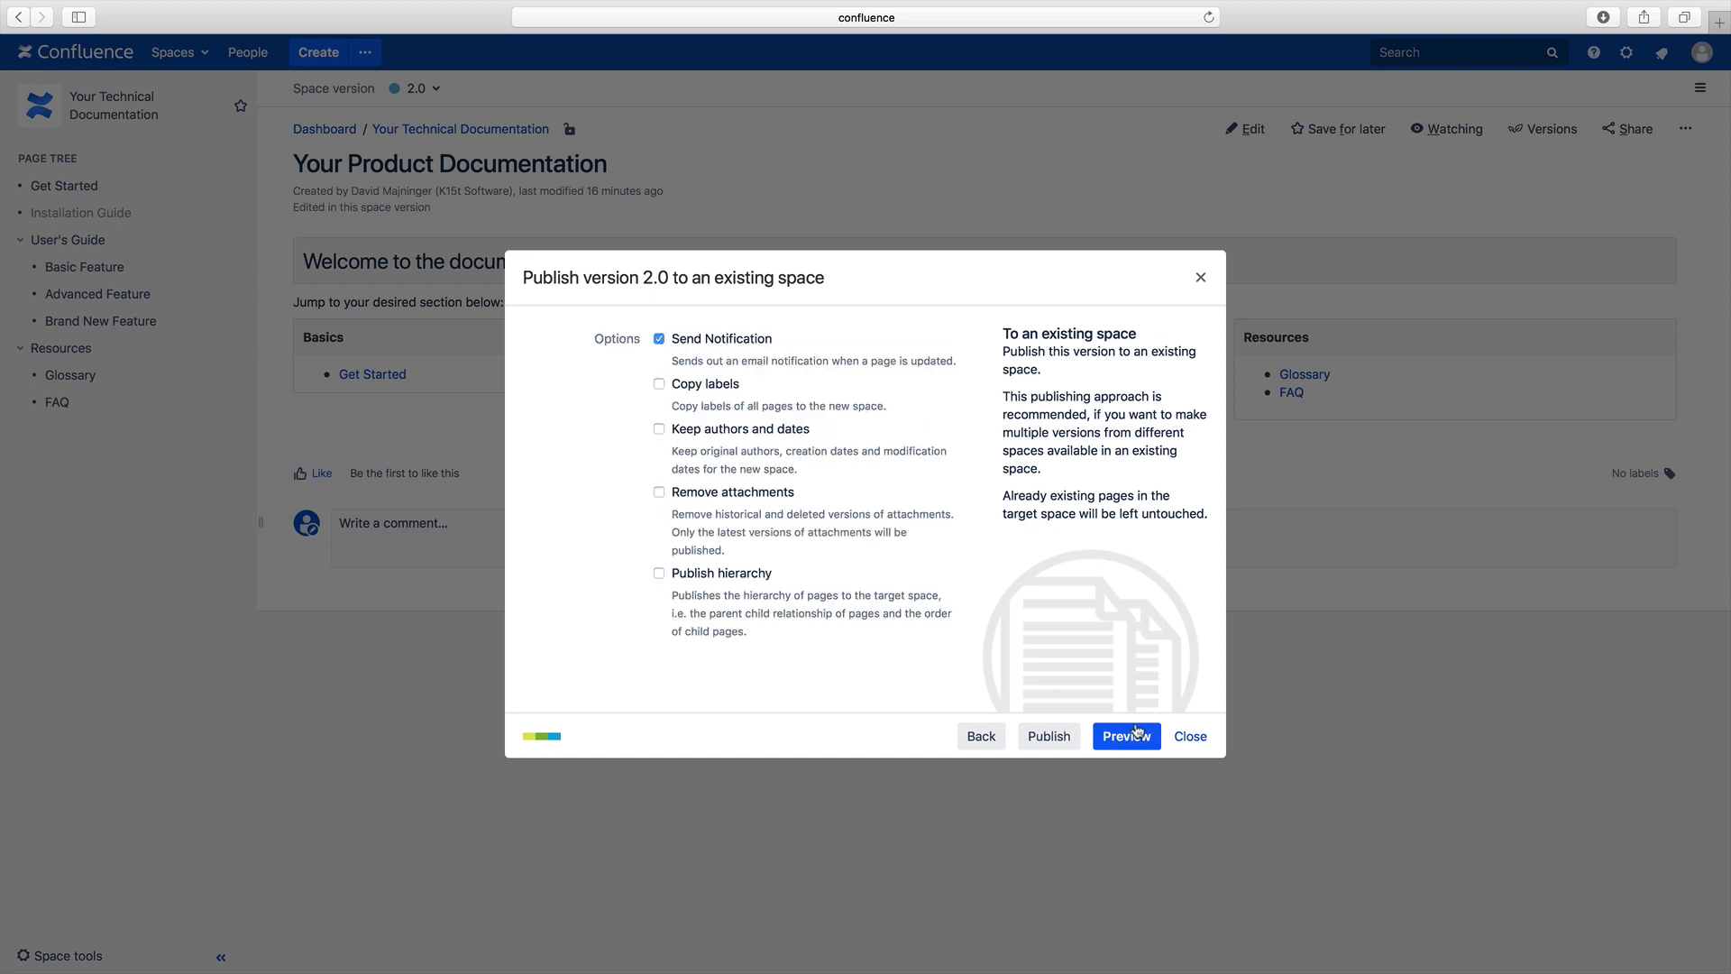
click(1049, 735)
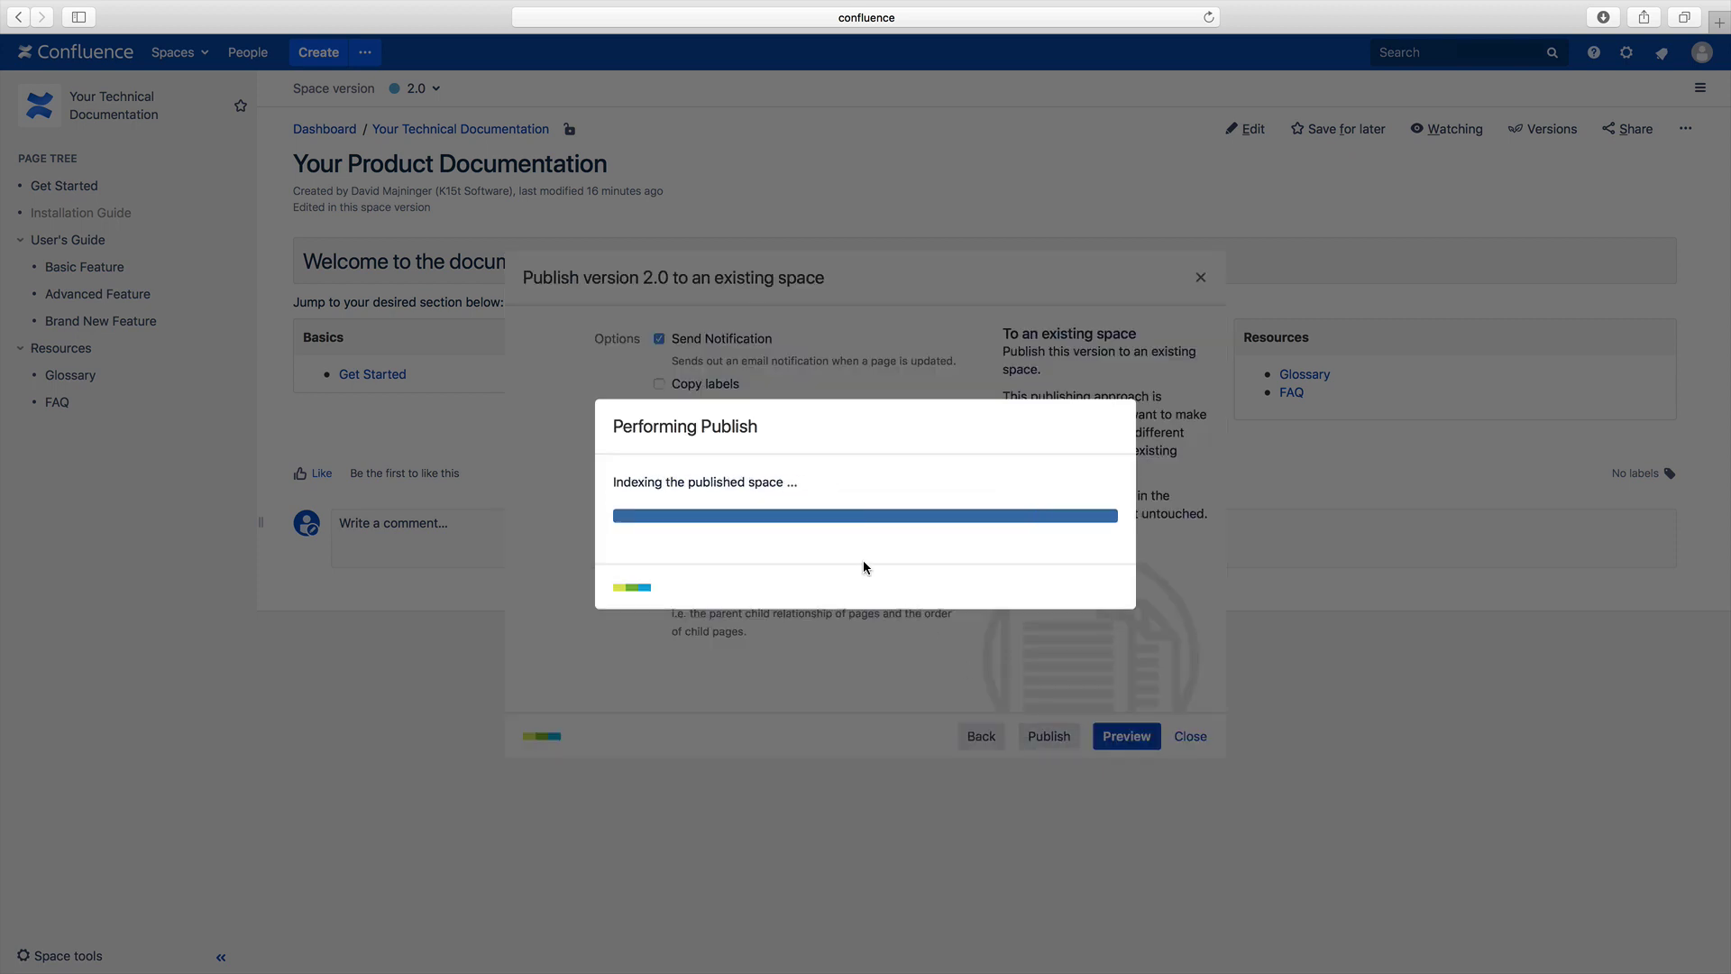
Step: Open Your Public Documentation and expand User's Guide and Resources in the page tree
click(823, 386)
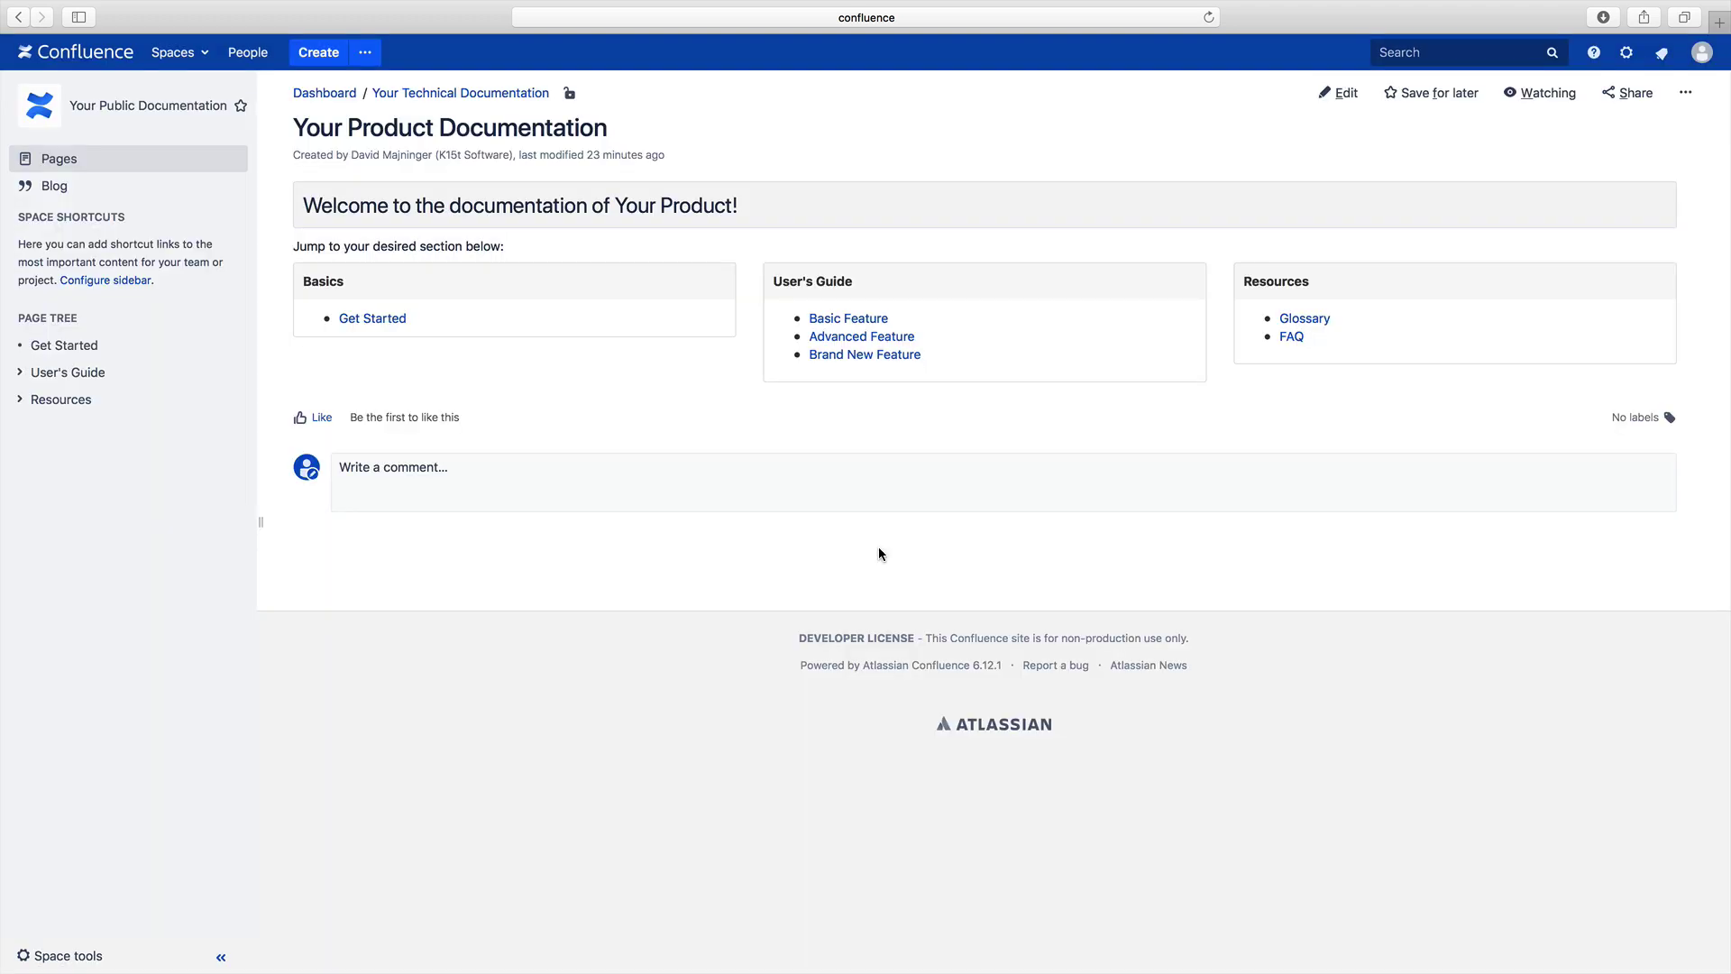
click(19, 373)
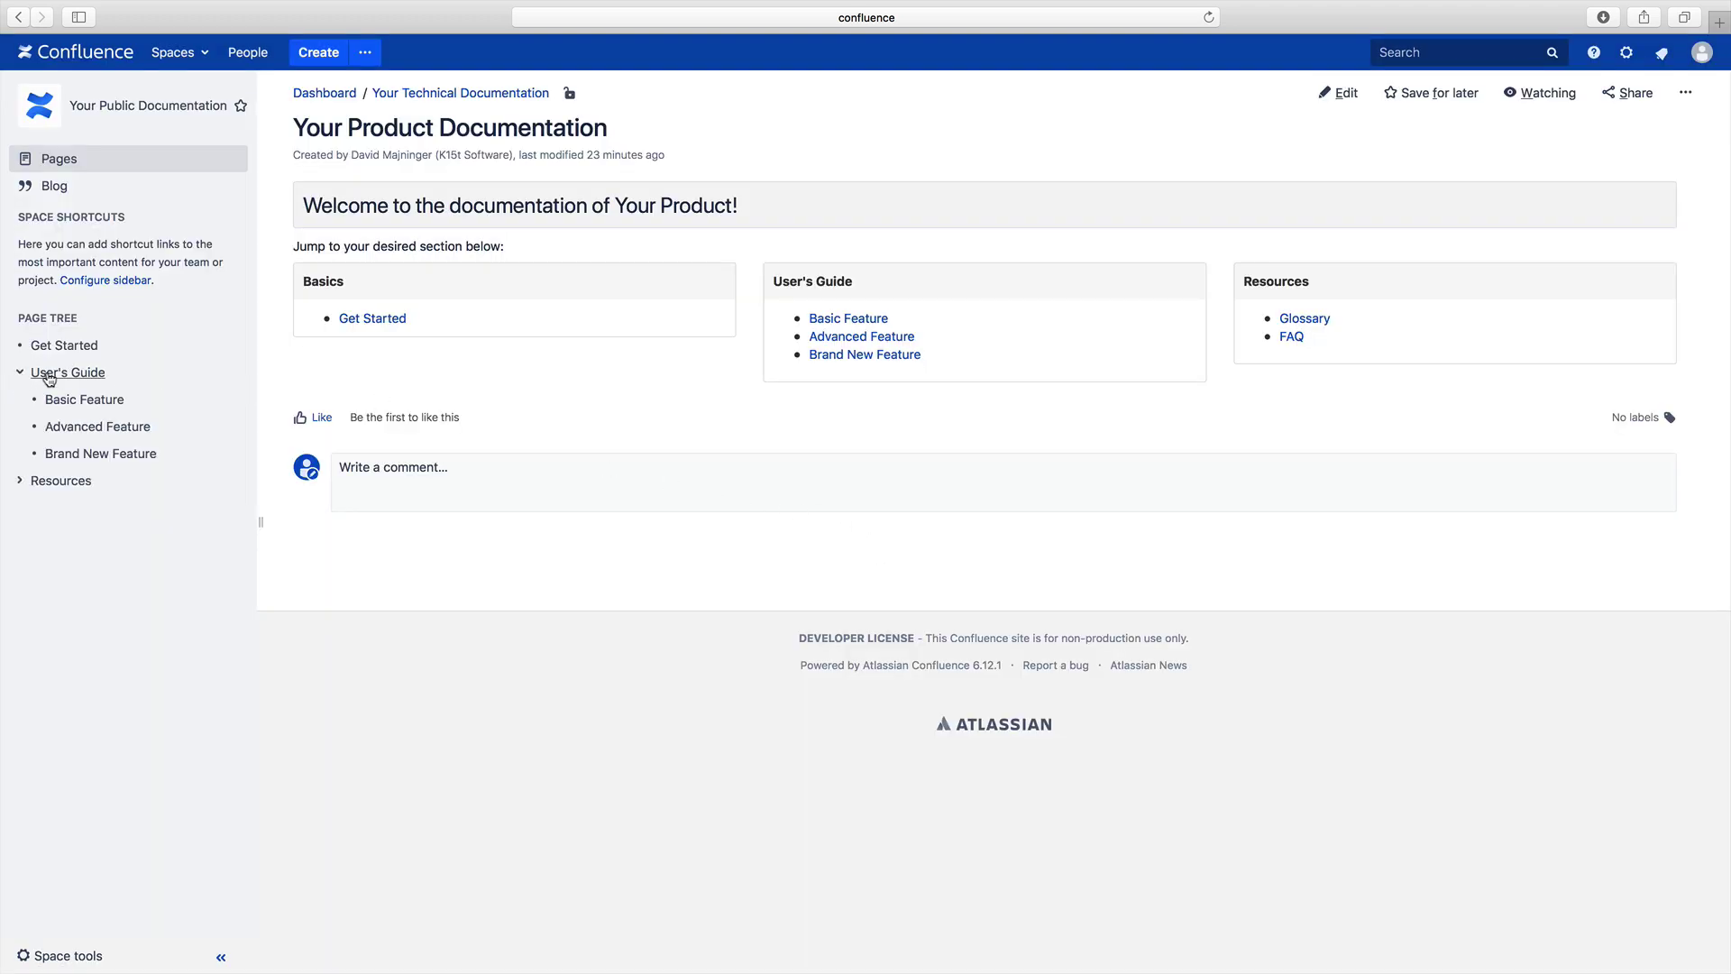
click(19, 480)
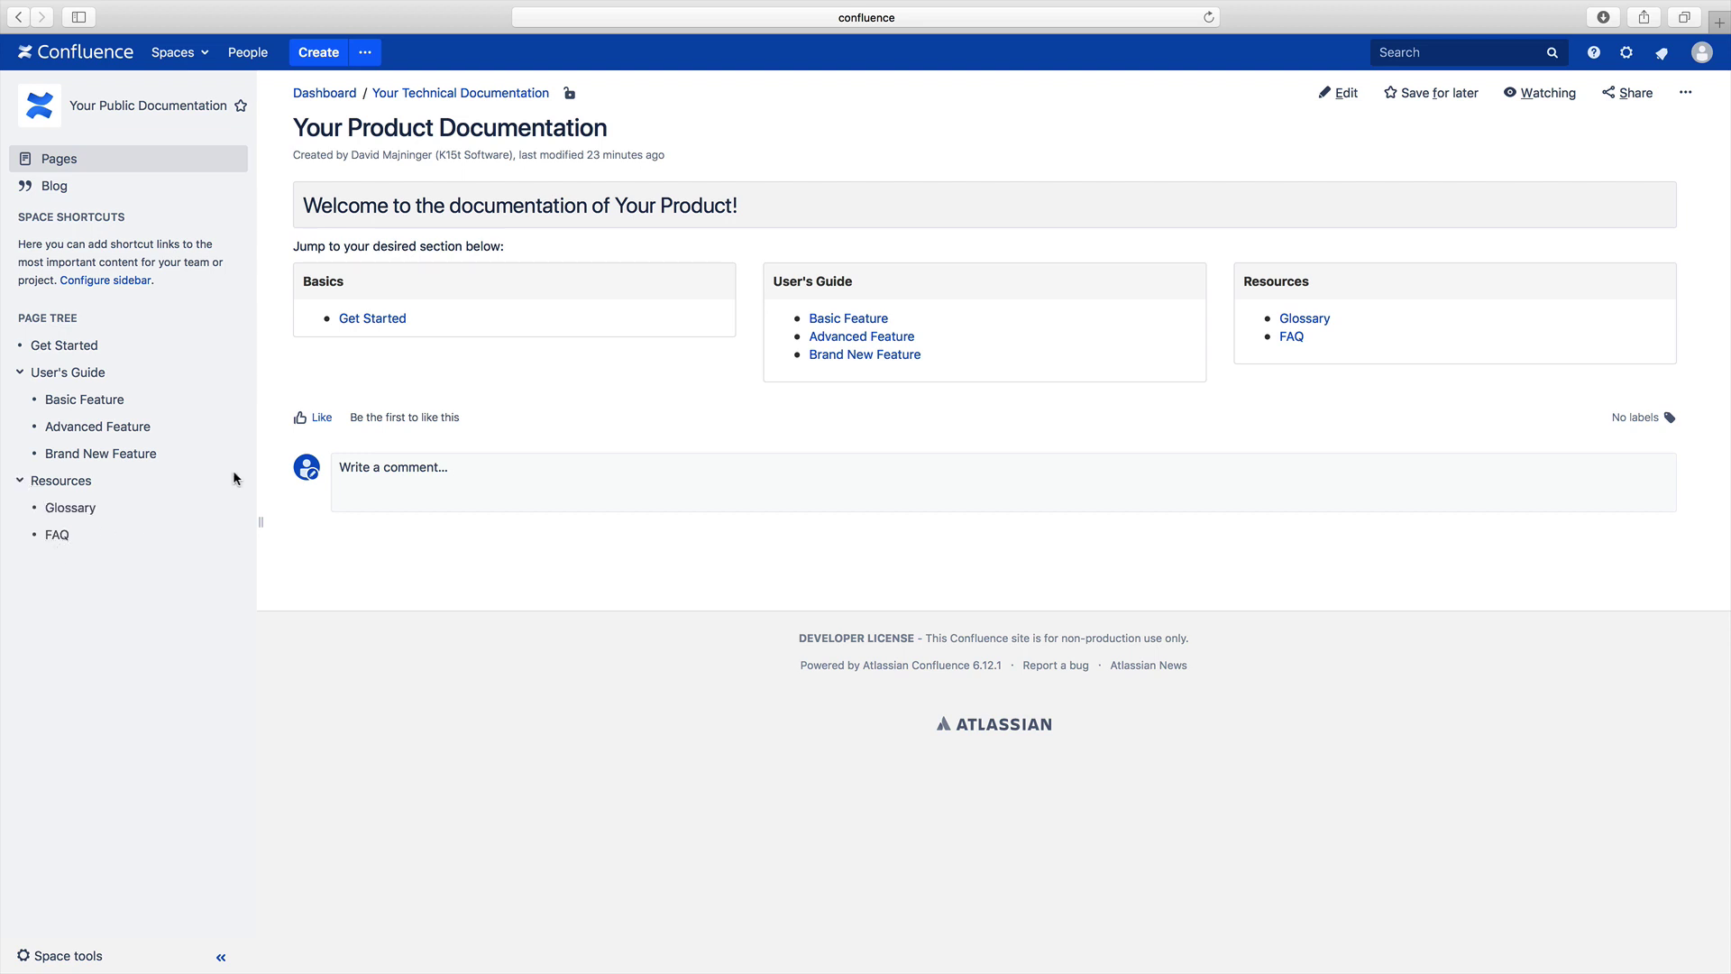